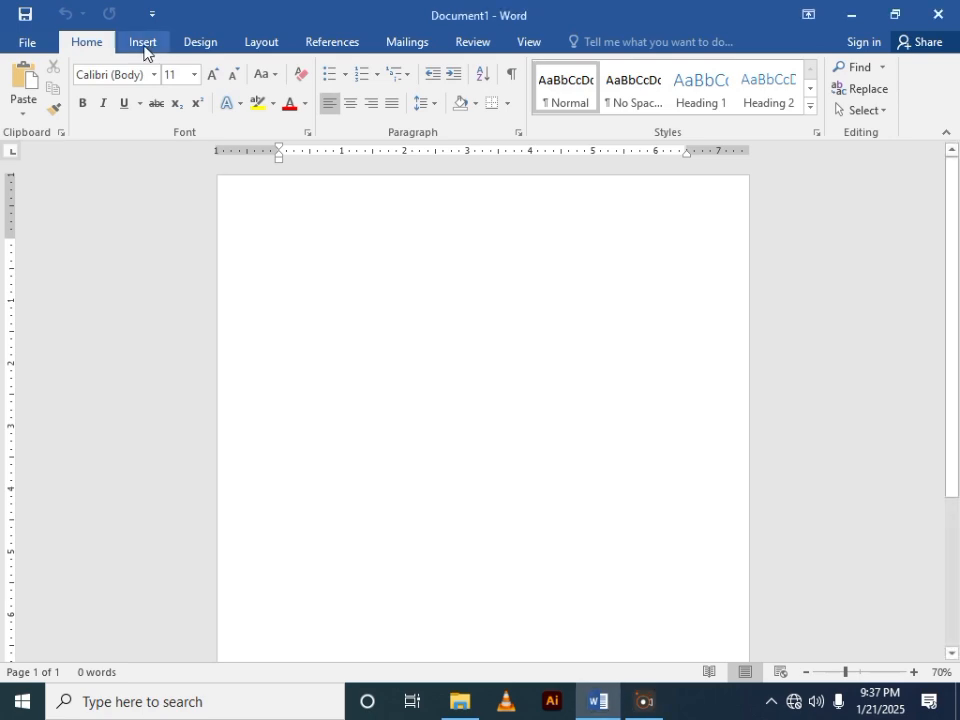
{"action": "left_click", "coordinate": [145, 44]}
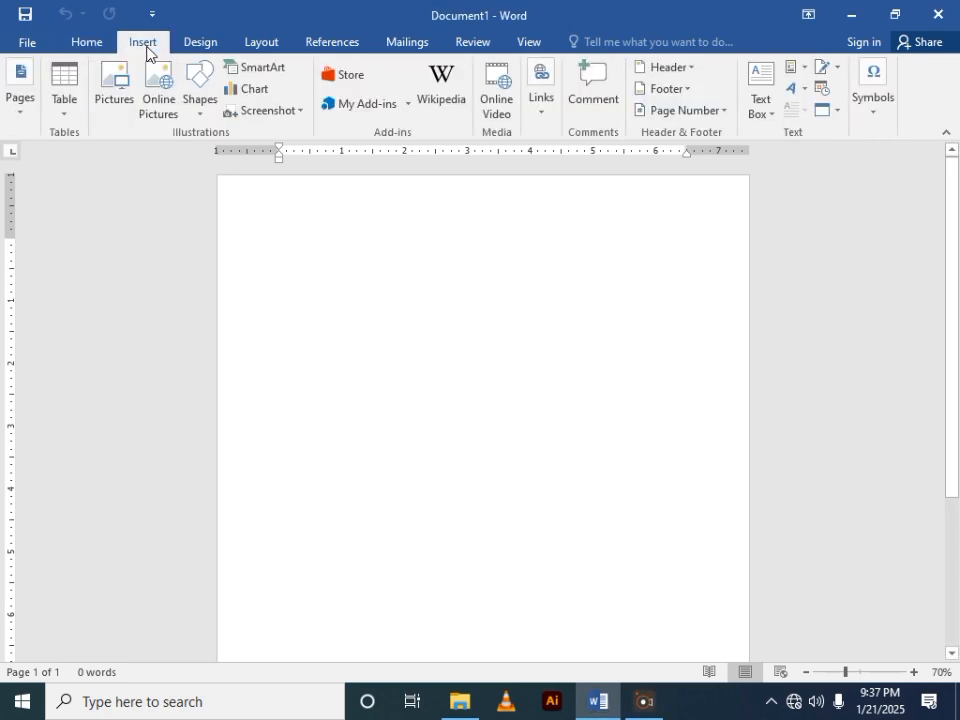
{"action": "left_click", "coordinate": [67, 120]}
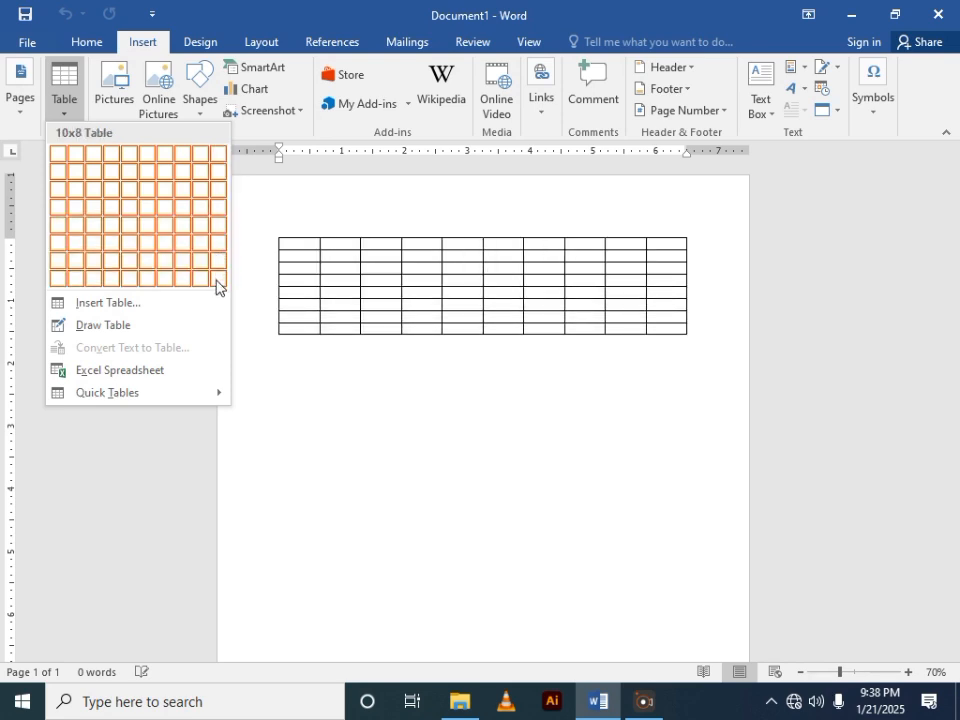
{"action": "left_click", "coordinate": [121, 311]}
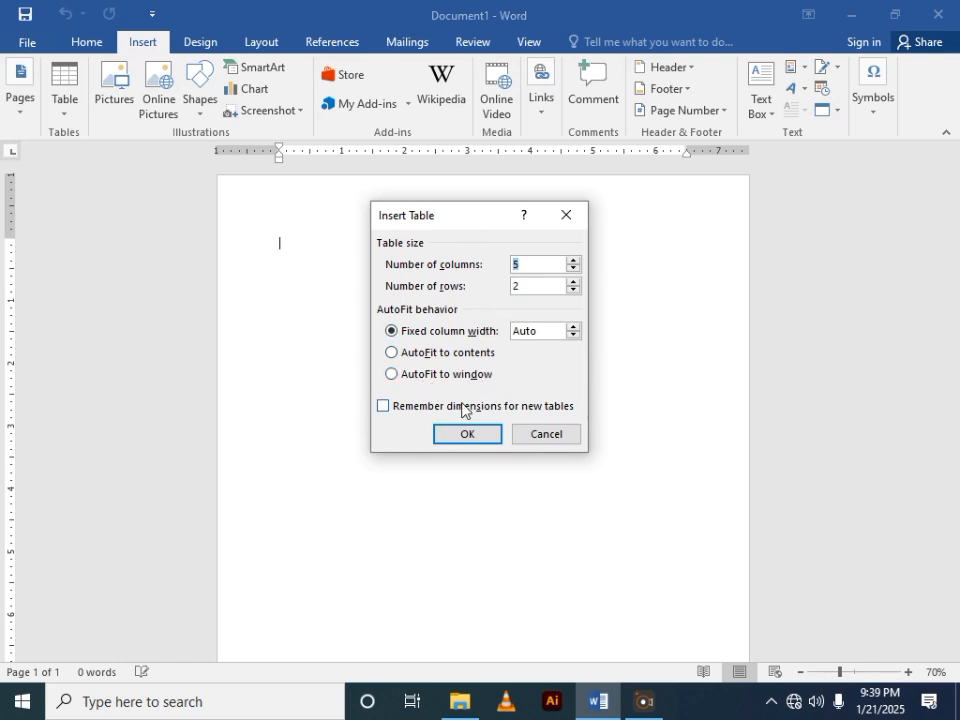
{"action": "left_click", "coordinate": [524, 438]}
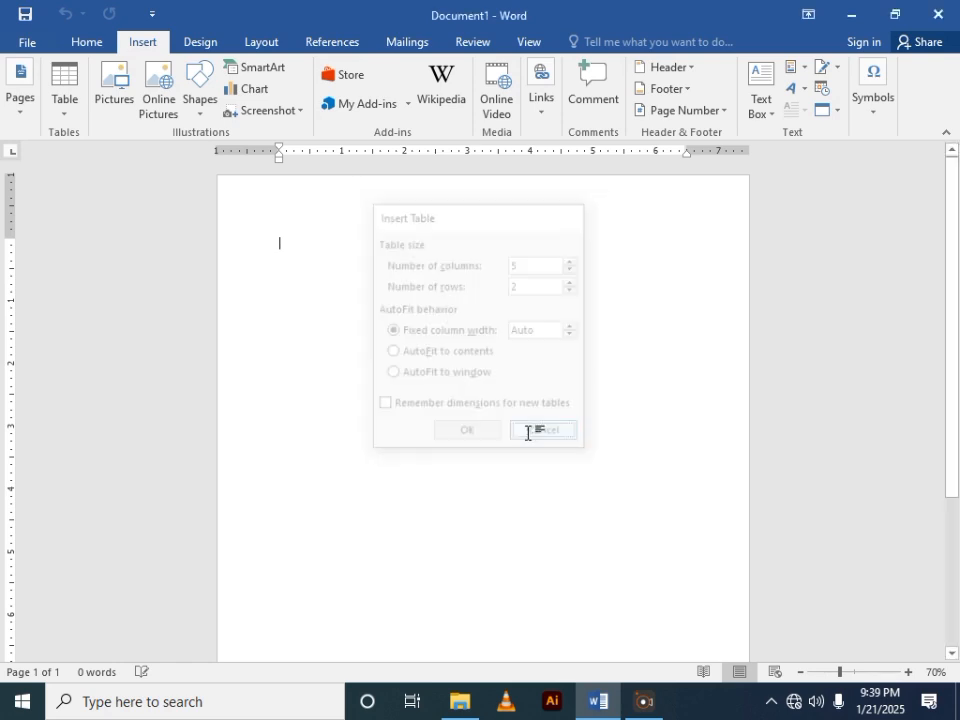
Draw a table about 4.91" wide and 1.42" high at the start of the page and divide it into three rows.
{"action": "left_click", "coordinate": [69, 117]}
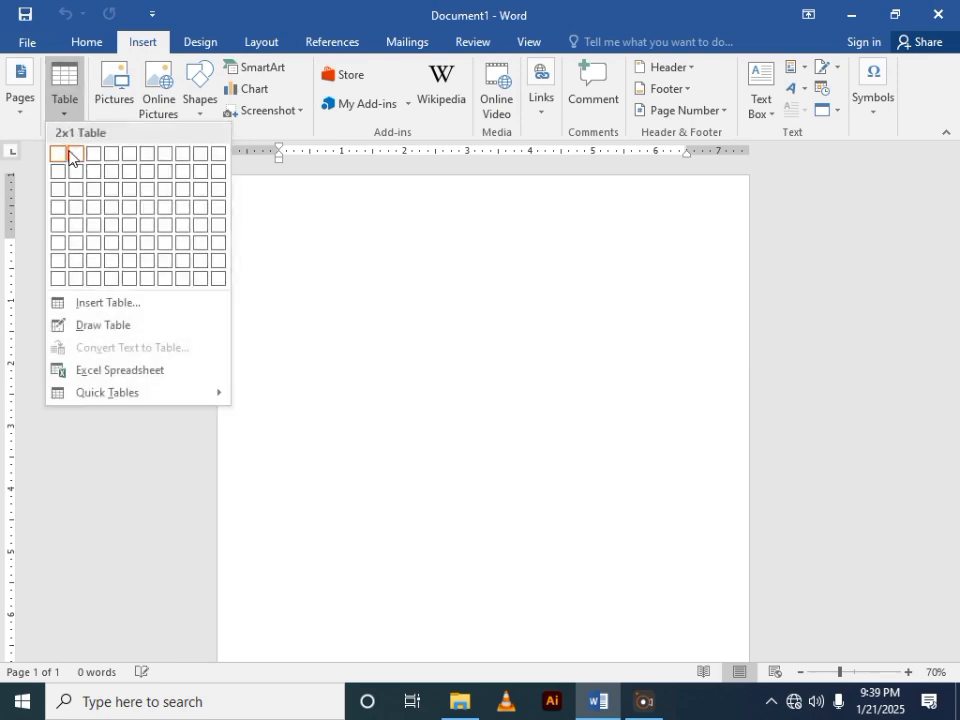
{"action": "left_click", "coordinate": [127, 326]}
{"action": "mouse_move", "coordinate": [280, 233]}
{"action": "left_mouse_down"}
{"action": "mouse_move", "coordinate": [293, 295]}
{"action": "mouse_move", "coordinate": [591, 327]}
{"action": "left_mouse_up"}
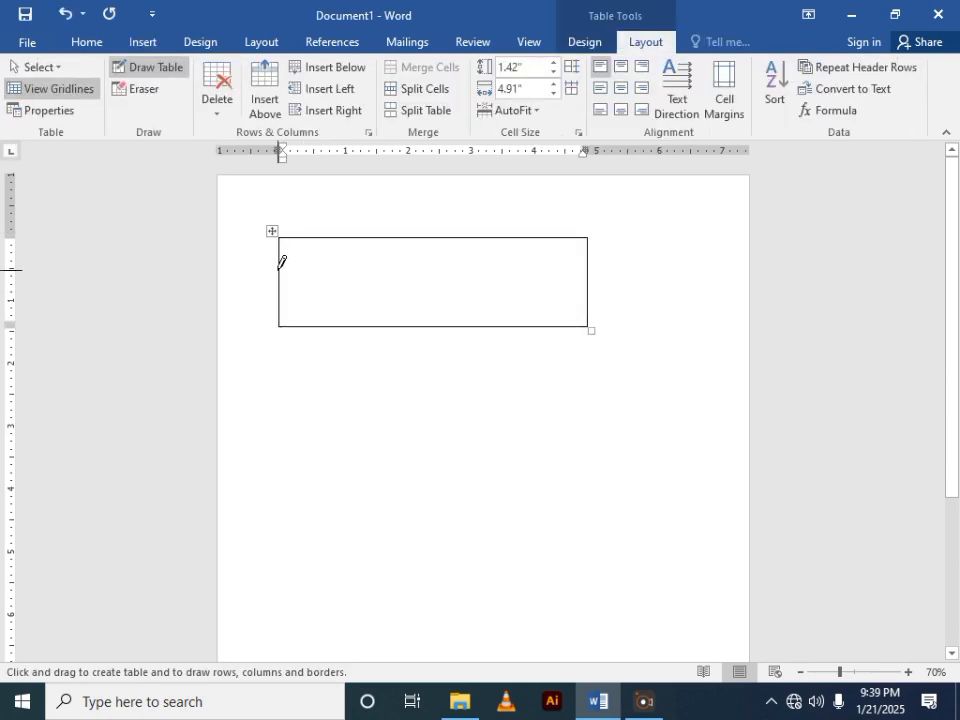
{"action": "left_click_drag", "start_coordinate": [282, 262], "coordinate": [565, 265]}
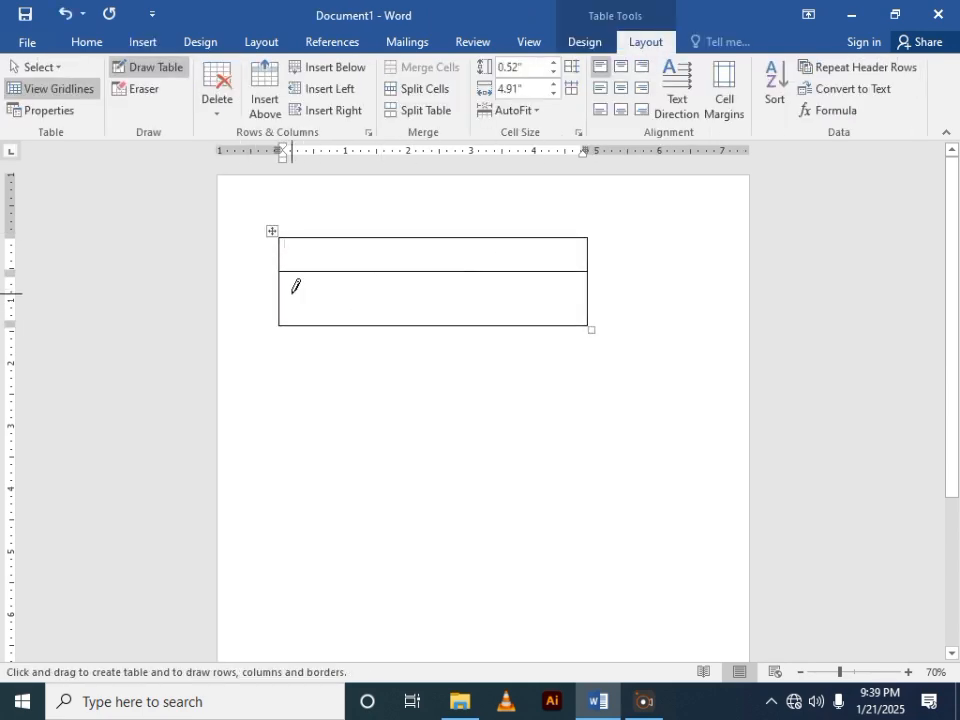
{"action": "left_click_drag", "start_coordinate": [277, 300], "coordinate": [514, 297]}
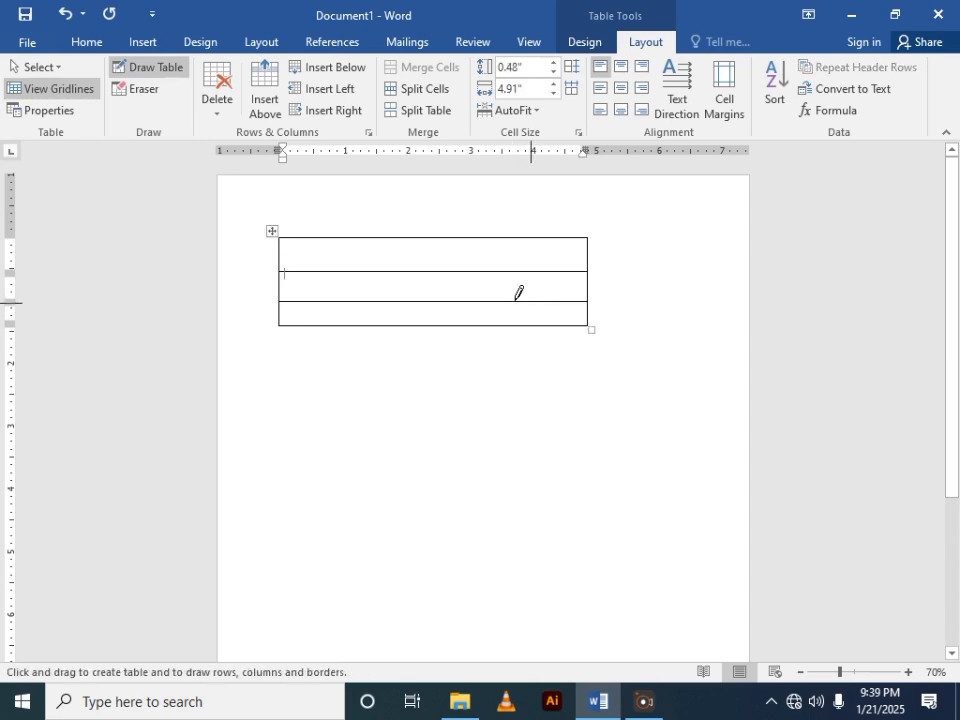
Draw two vertical lines splitting the table into three columns about 1.27", 1.6" and 2.04" wide.
{"action": "left_click_drag", "start_coordinate": [363, 231], "coordinate": [350, 327]}
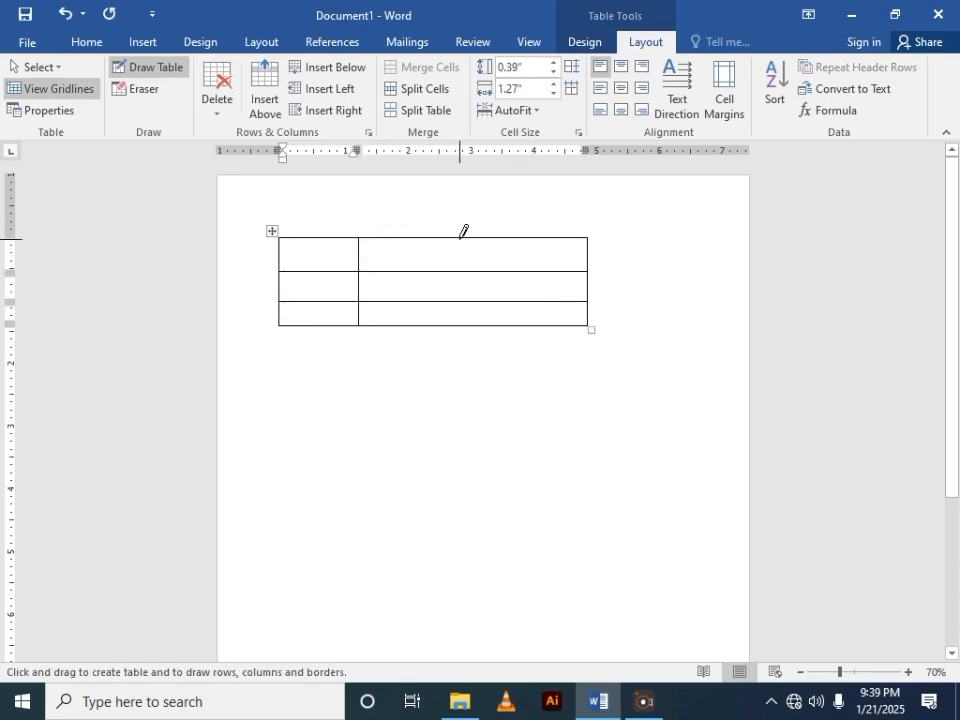
{"action": "left_click_drag", "start_coordinate": [459, 233], "coordinate": [448, 340]}
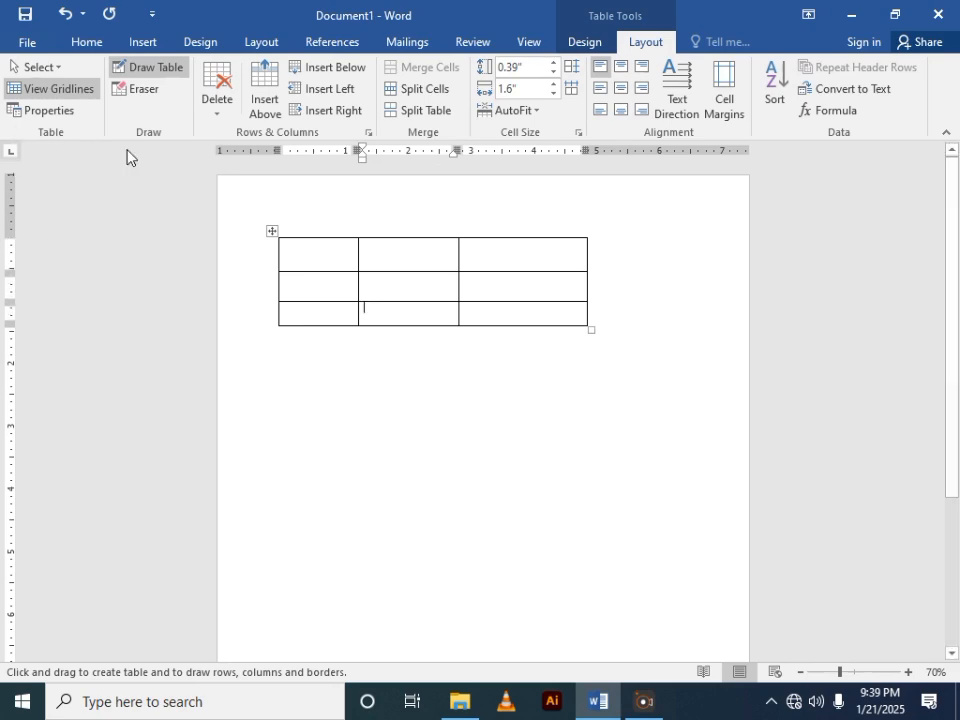
{"action": "left_click", "coordinate": [298, 257]}
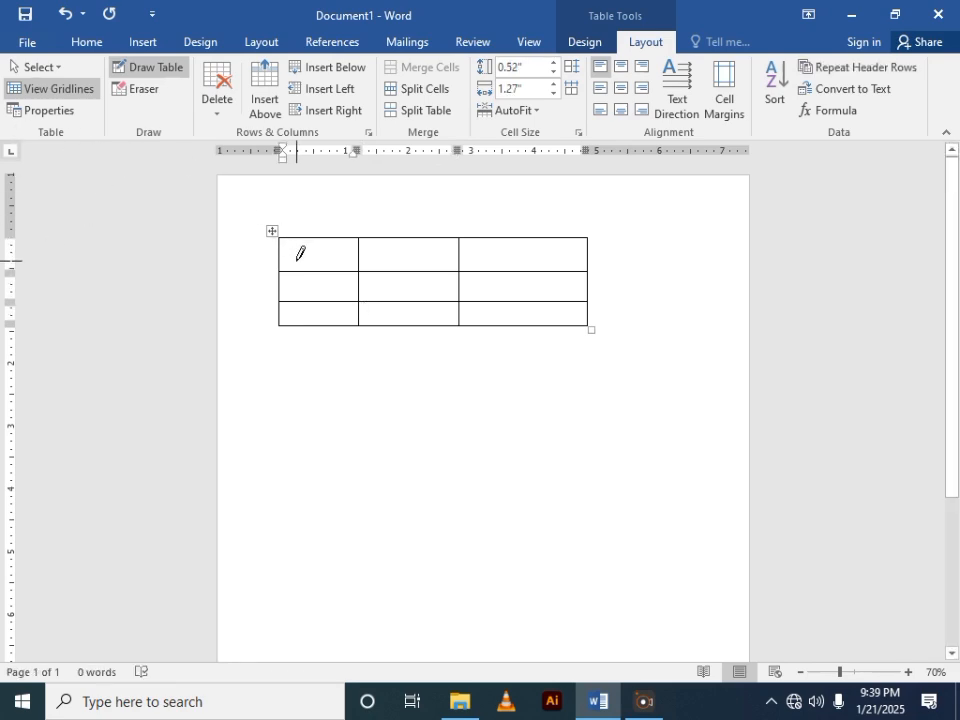
{"action": "key", "text": "Escape"}
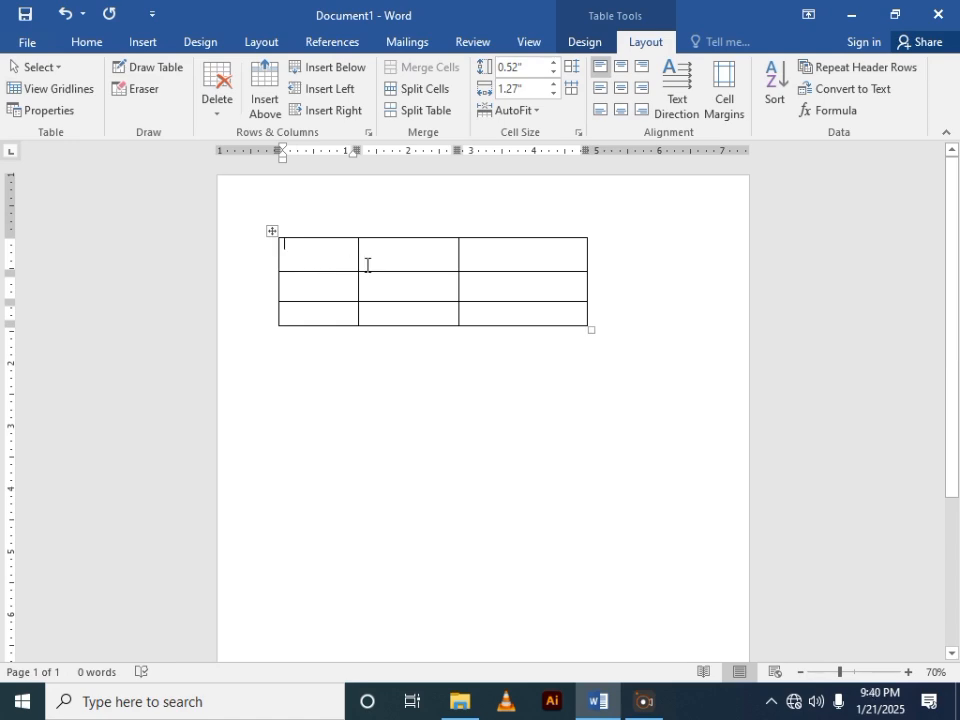
Fill the drawn table's first row with the headings name, AGE and GENDER.
{"action": "scroll", "coordinate": [344, 263], "scroll_direction": "down", "scroll_amount": 1}
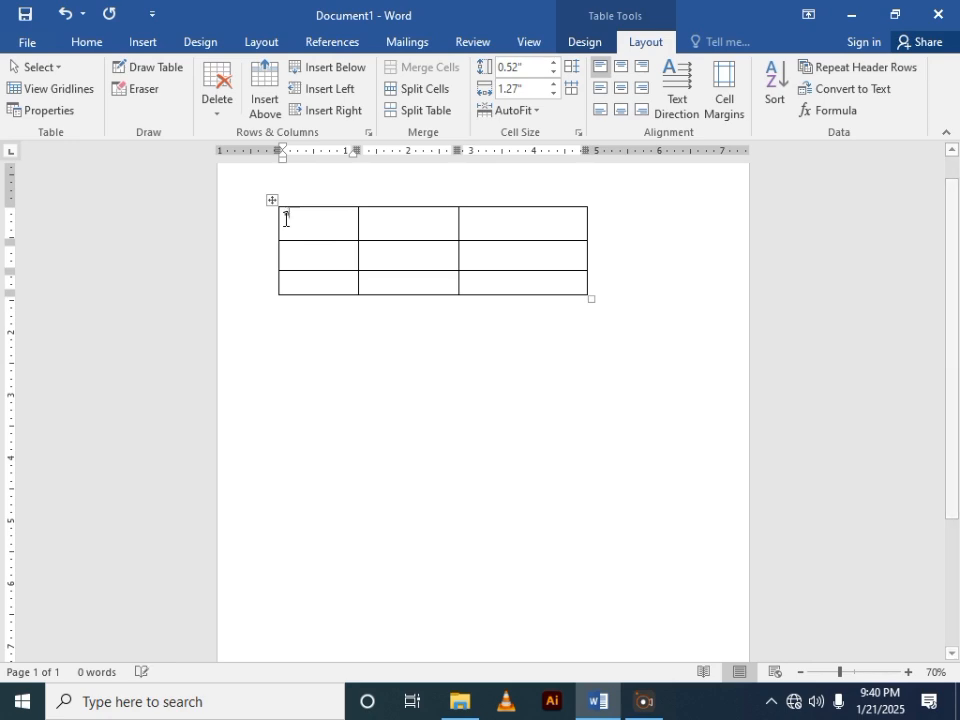
{"action": "type", "text": "name"}
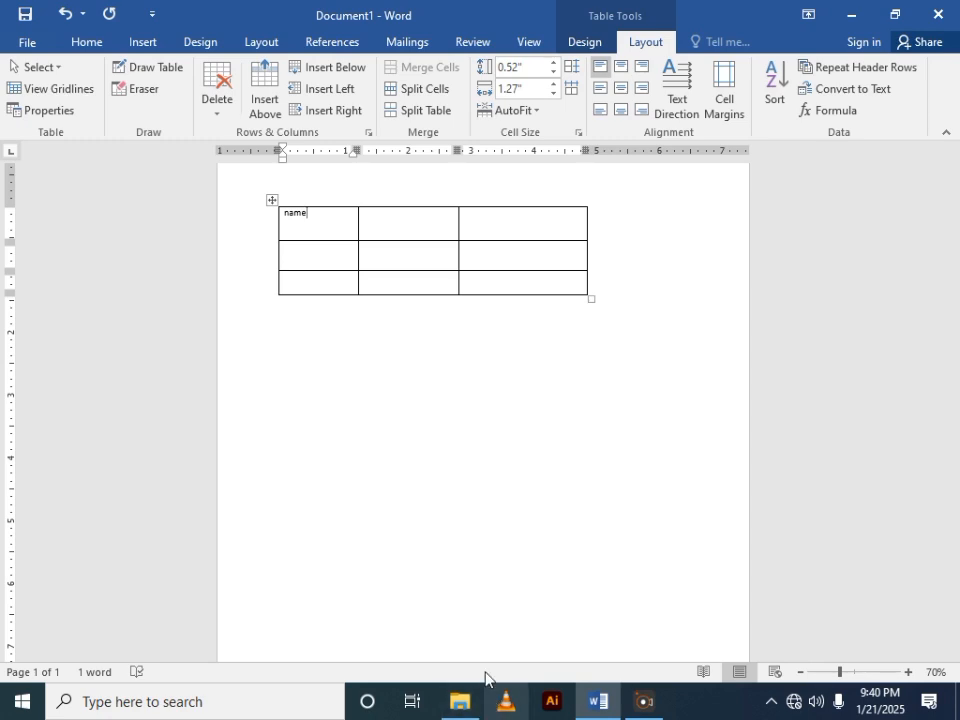
{"action": "left_click", "coordinate": [410, 235]}
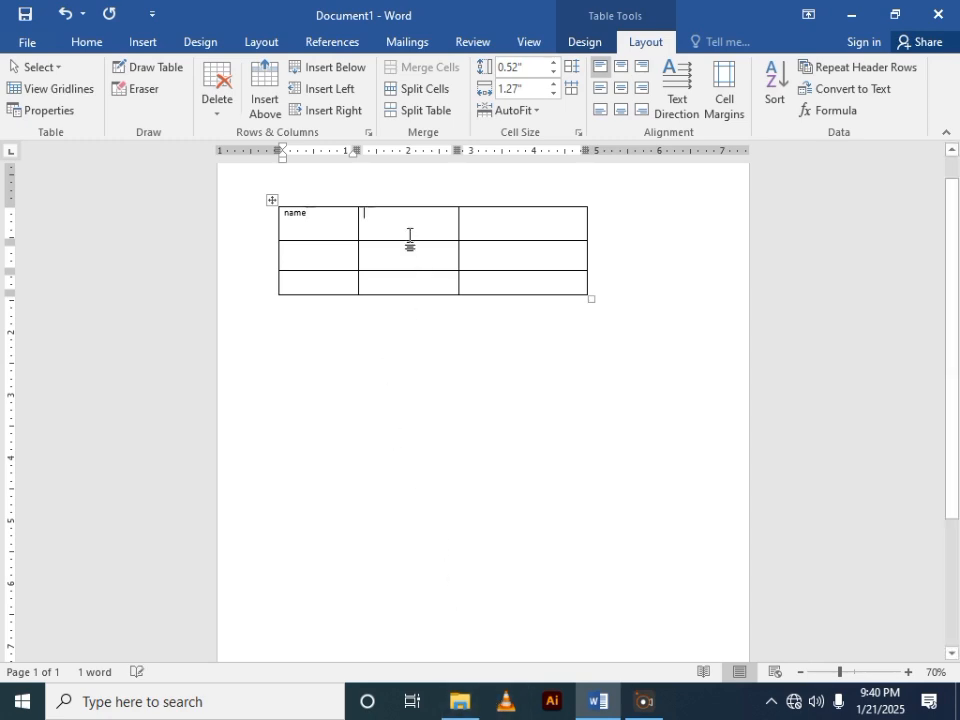
{"action": "type", "text": "AGE"}
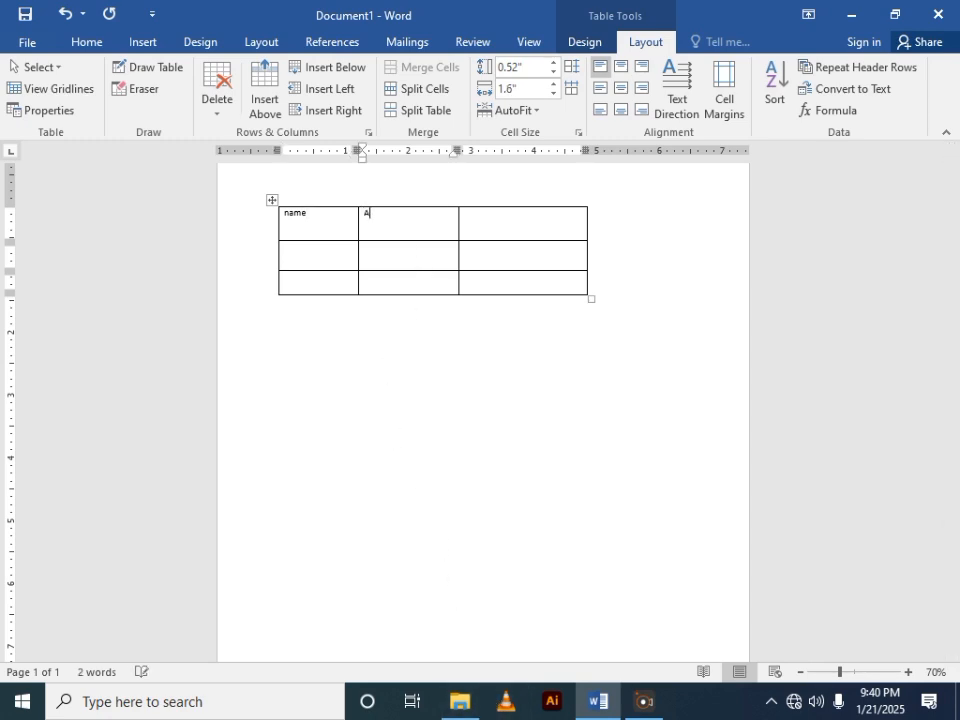
{"action": "left_click", "coordinate": [503, 228]}
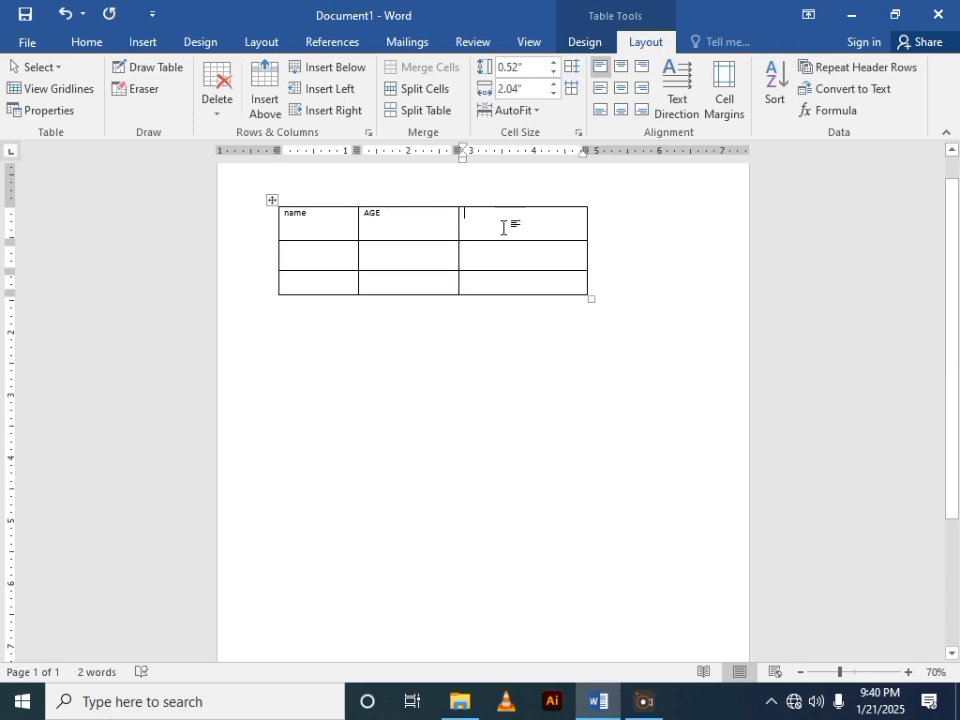
{"action": "type", "text": "GENDER"}
Insert a second table with 4 columns and 4 rows in the blank area below the drawn table.
{"action": "scroll", "coordinate": [370, 288], "scroll_direction": "down", "scroll_amount": 1}
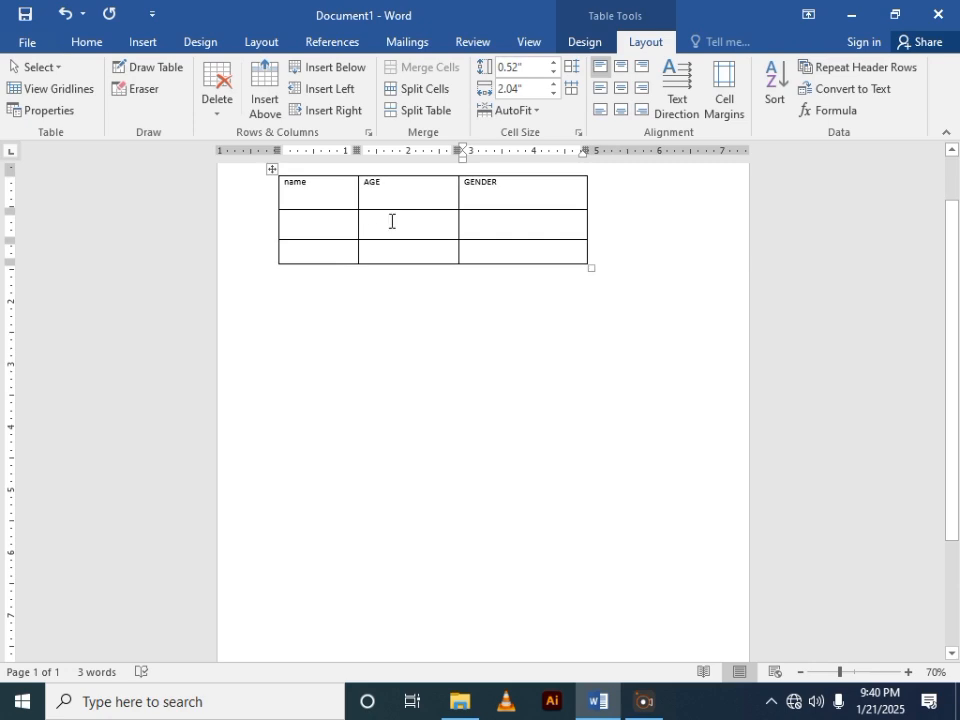
{"action": "scroll", "coordinate": [391, 228], "scroll_direction": "up", "scroll_amount": 2}
{"action": "scroll", "coordinate": [306, 276], "scroll_direction": "down", "scroll_amount": 1}
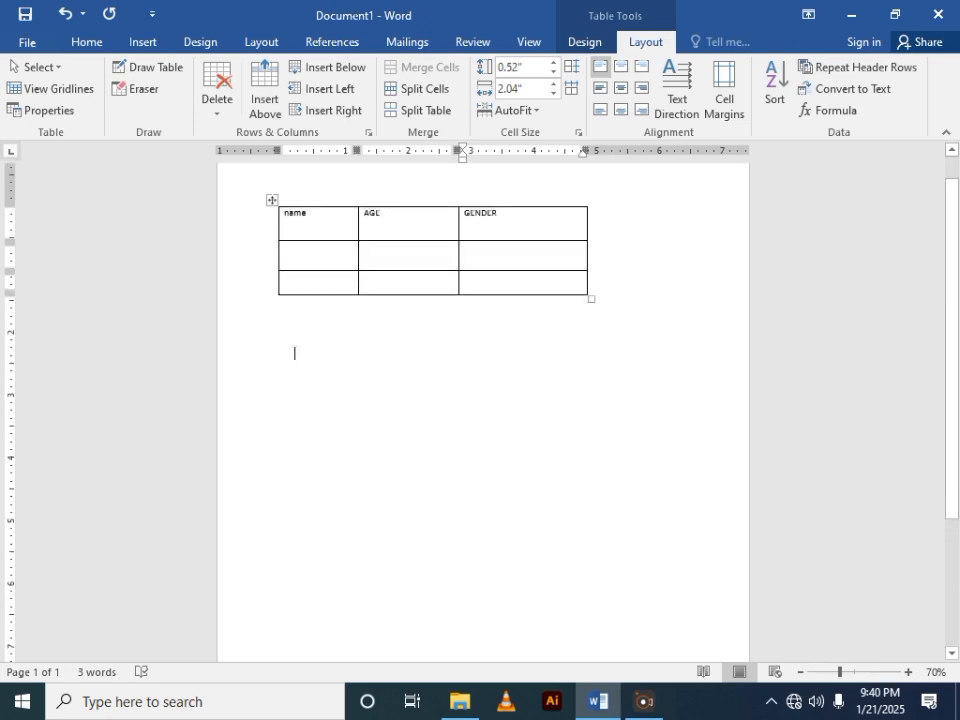
{"action": "left_click", "coordinate": [285, 360]}
{"action": "double_click", "coordinate": [285, 360]}
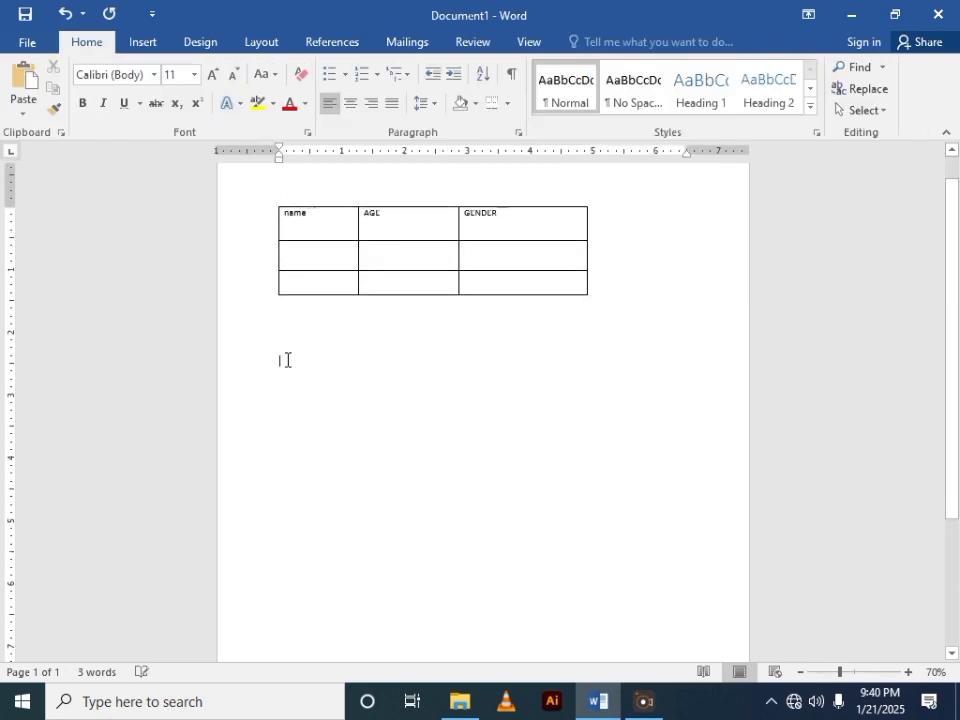
{"action": "left_click", "coordinate": [143, 42]}
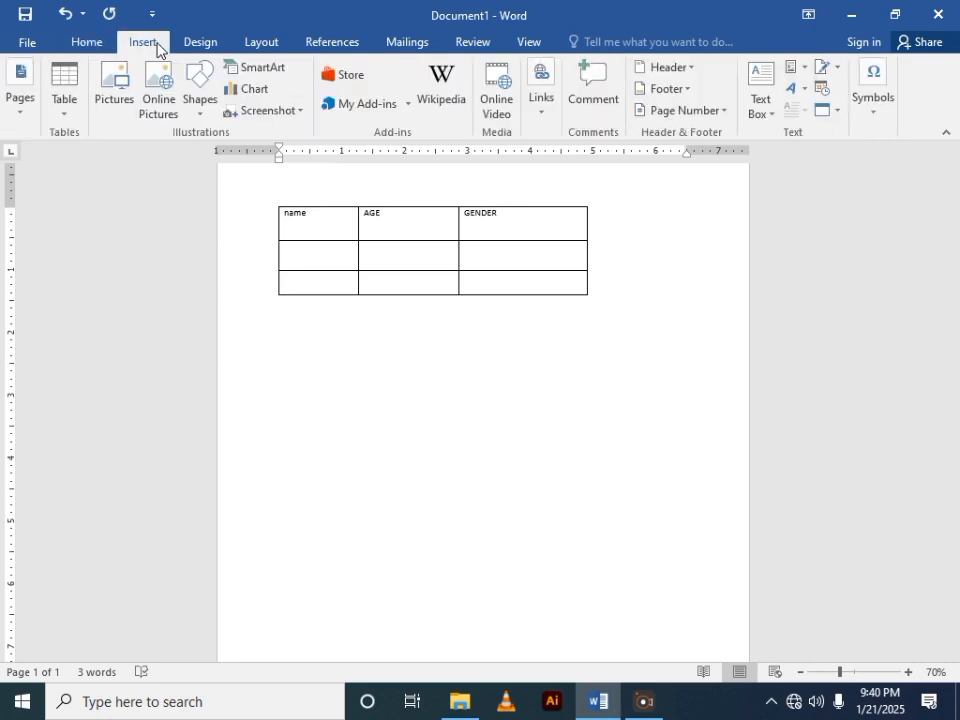
{"action": "left_click", "coordinate": [68, 112]}
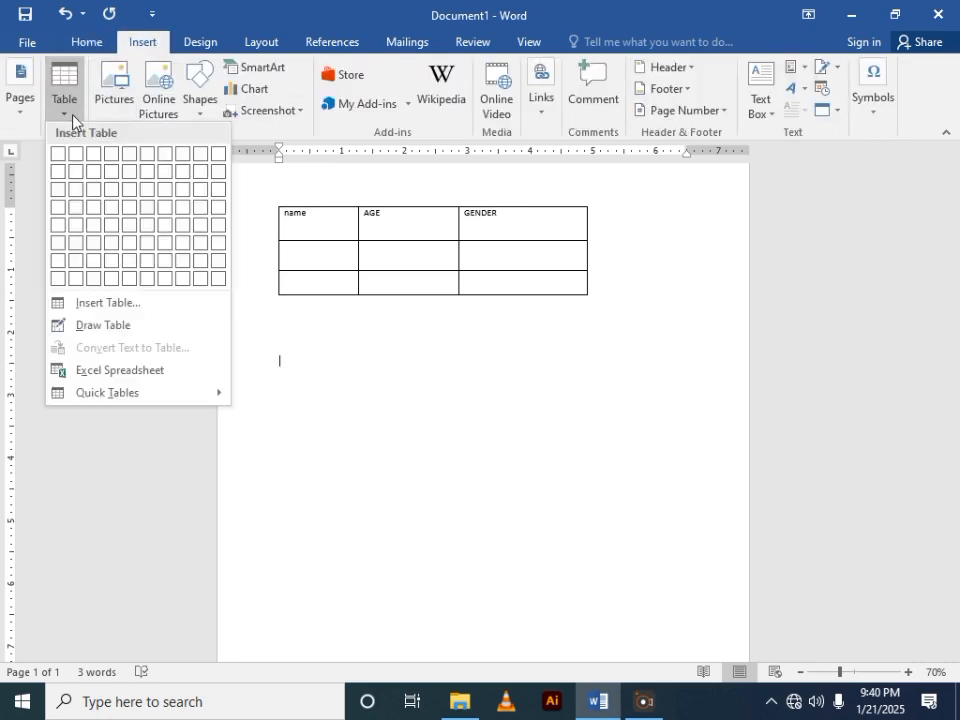
{"action": "left_click", "coordinate": [112, 306]}
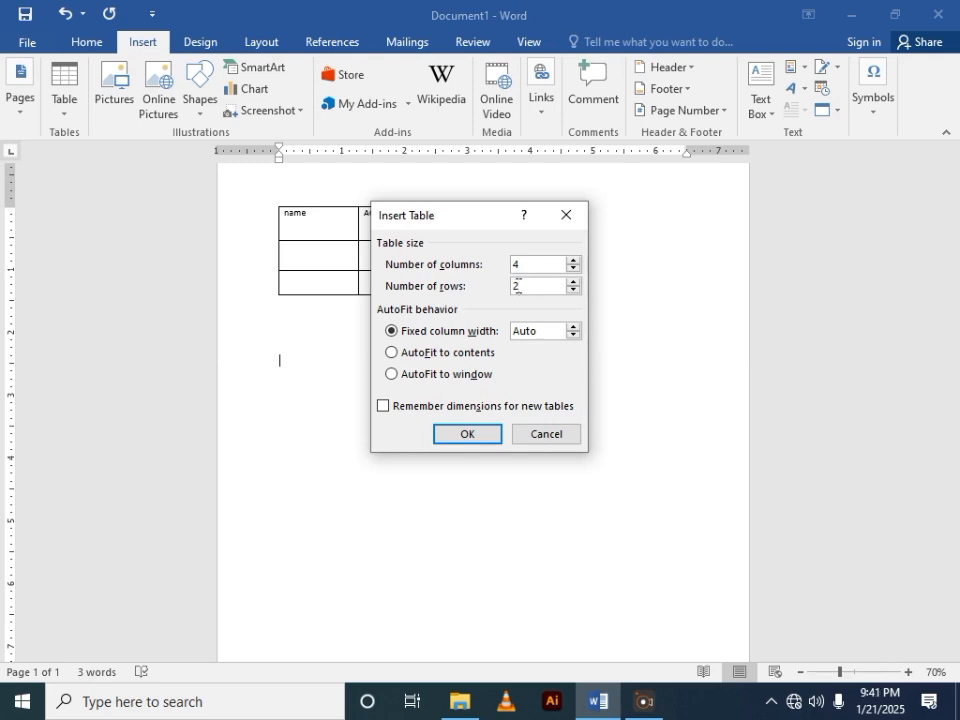
{"action": "type", "text": "4"}
{"action": "left_click", "coordinate": [461, 441]}
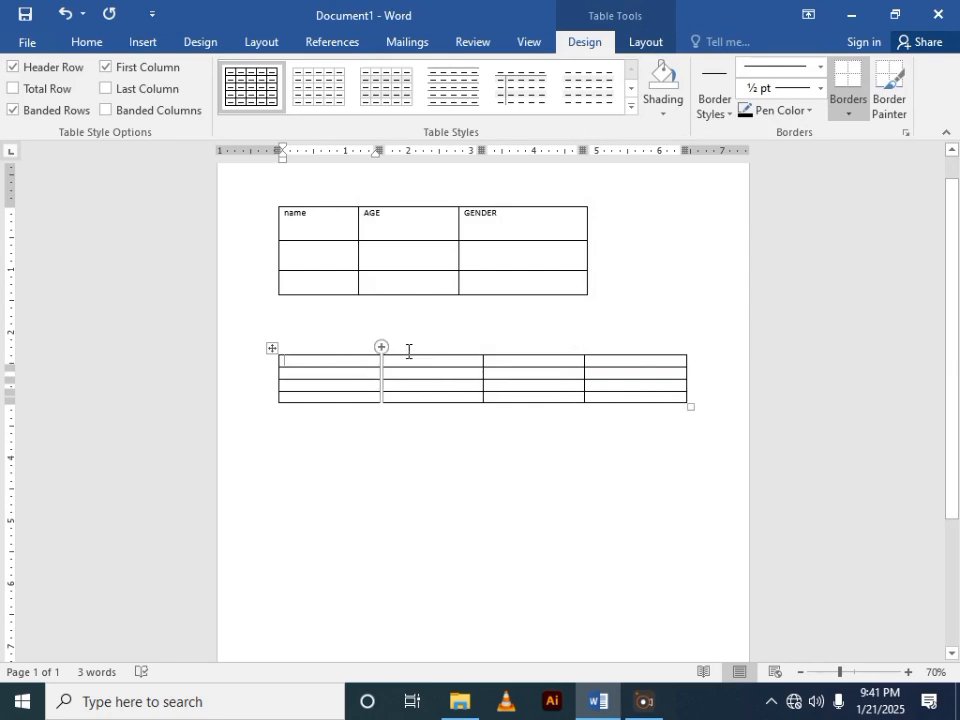
Fill the second table's first row with the headings NAME, MATHS, ENG and TOTAL.
{"action": "type", "text": "n"}
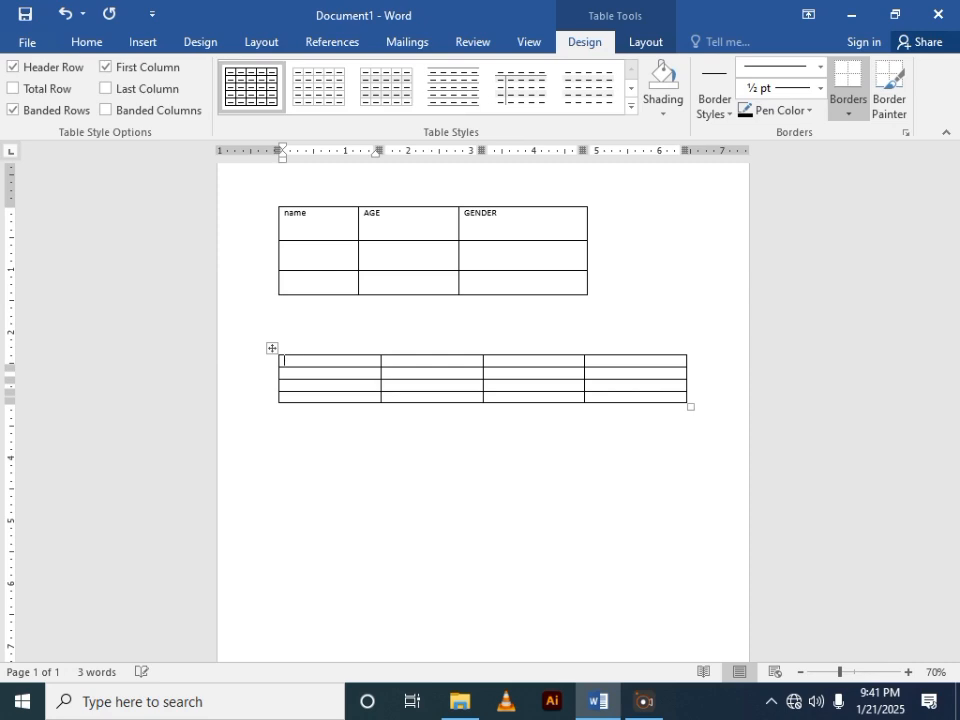
{"action": "type", "text": "NAME"}
{"action": "key", "text": "Tab"}
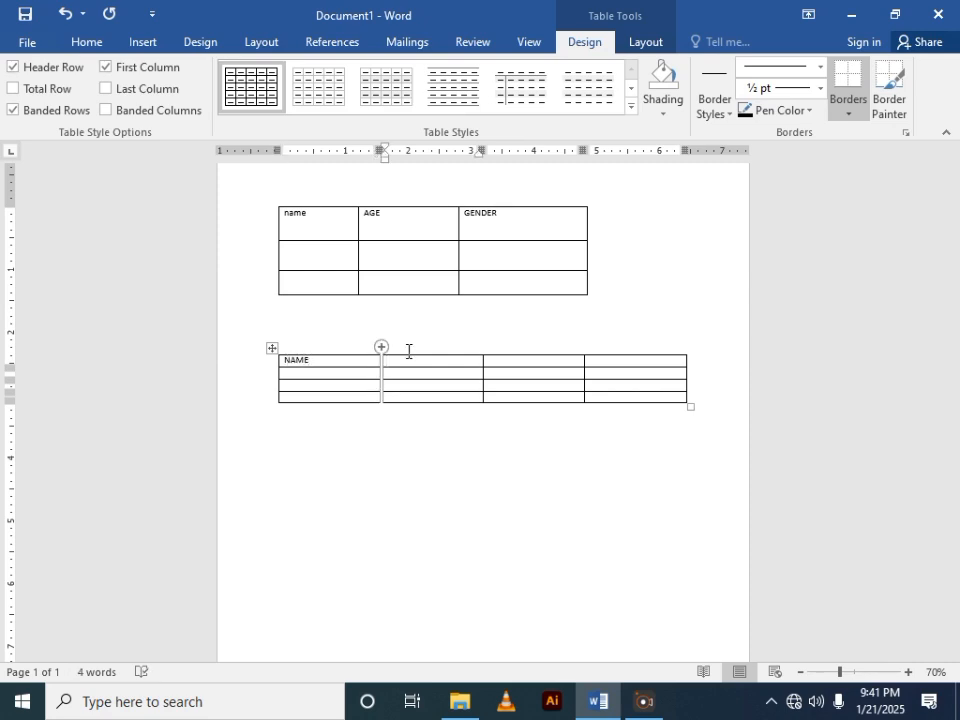
{"action": "type", "text": "MATHS"}
{"action": "key", "text": "Tab"}
{"action": "type", "text": "EN"}
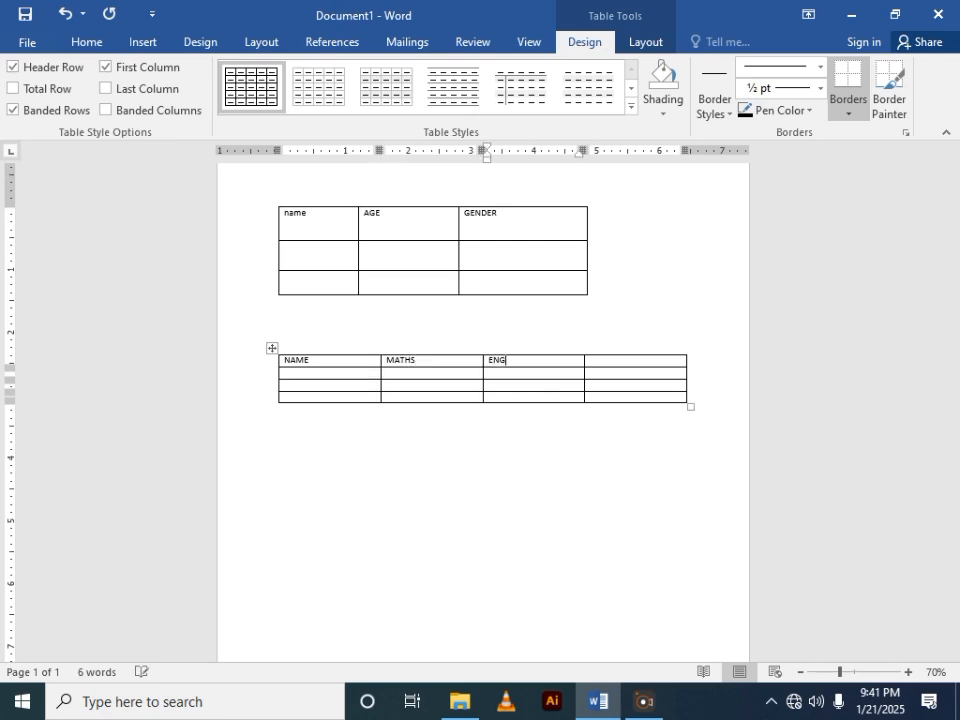
{"action": "key", "text": "Tab"}
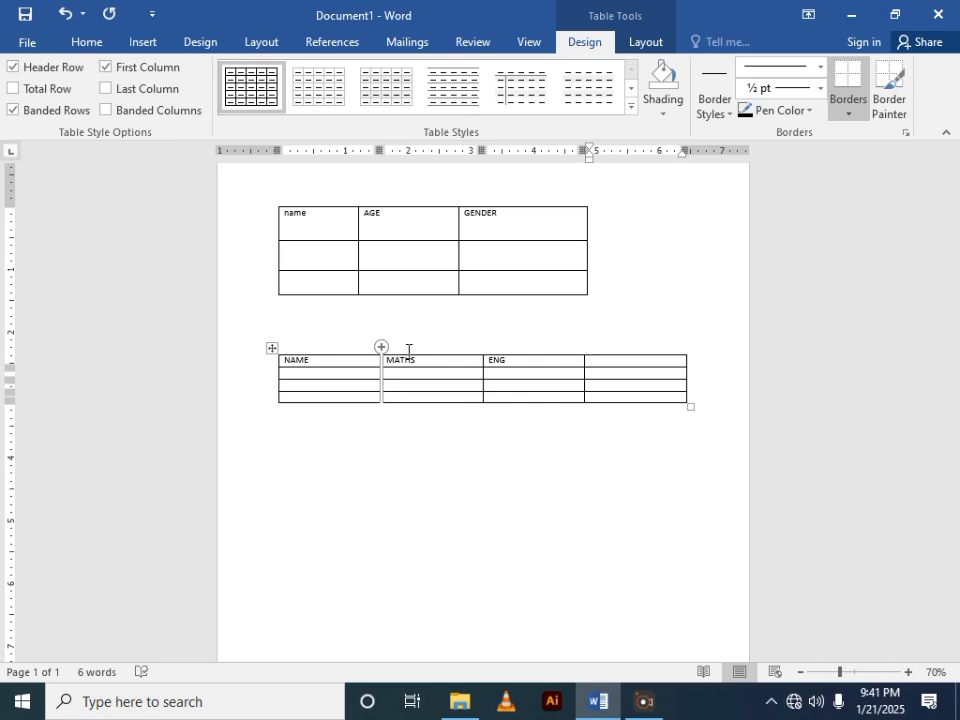
{"action": "type", "text": "TOTAL"}
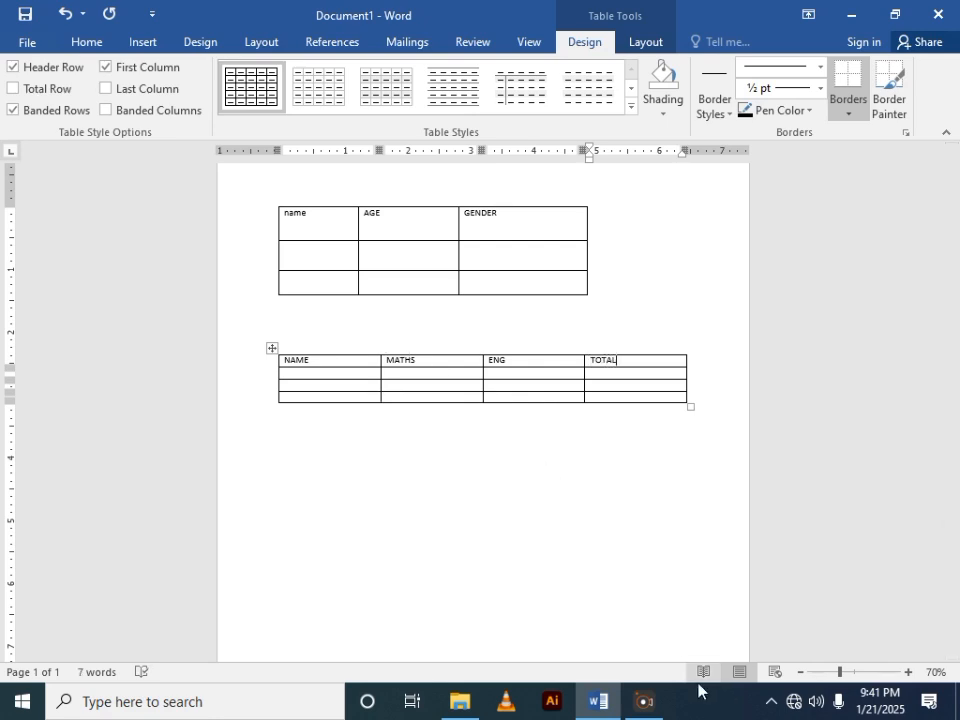
{"action": "left_click", "coordinate": [713, 604]}
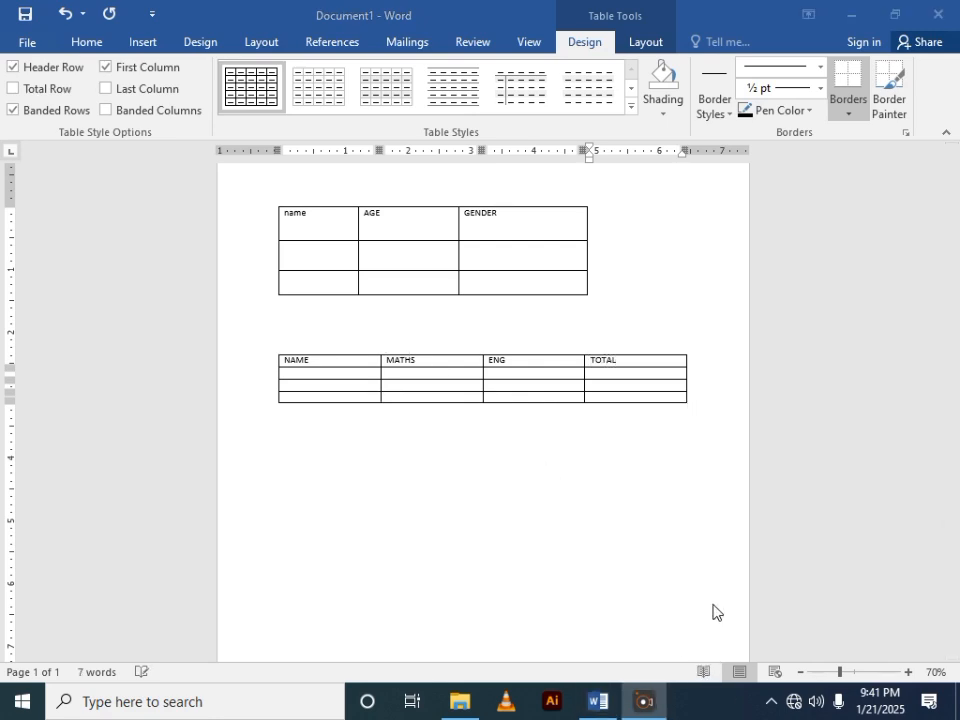
Insert a third table with 5 columns and 6 rows in the blank area below the second table.
{"action": "left_click", "coordinate": [909, 672]}
{"action": "left_click", "coordinate": [909, 672]}
{"action": "left_click", "coordinate": [909, 672]}
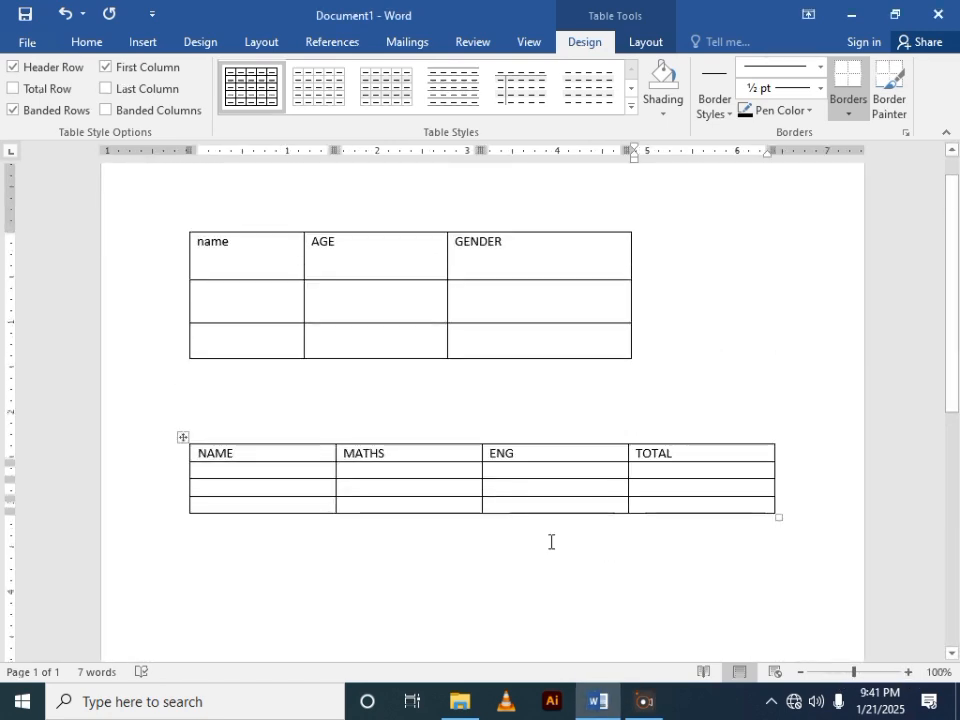
{"action": "scroll", "coordinate": [550, 541], "scroll_direction": "down", "scroll_amount": 1}
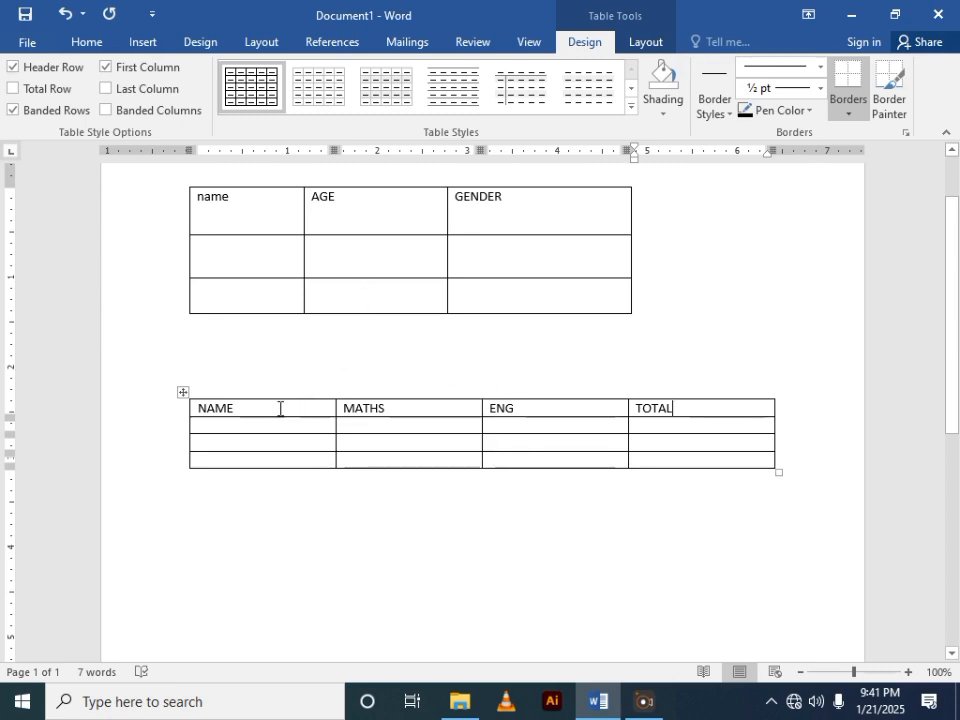
{"action": "scroll", "coordinate": [281, 409], "scroll_direction": "down", "scroll_amount": 1}
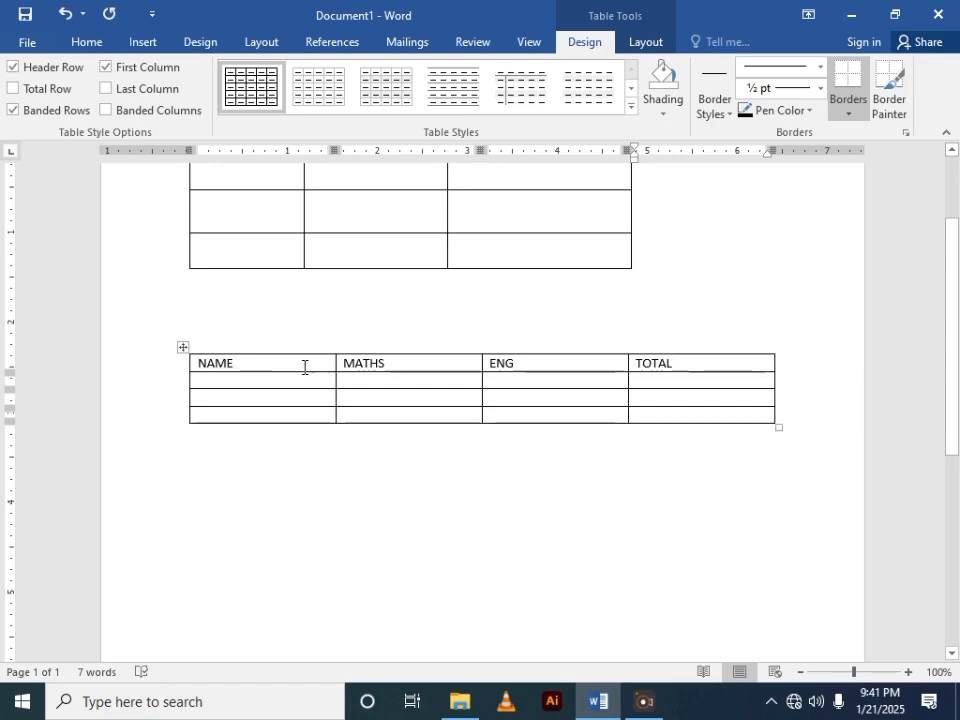
{"action": "scroll", "coordinate": [280, 390], "scroll_direction": "down", "scroll_amount": 1}
{"action": "scroll", "coordinate": [206, 445], "scroll_direction": "down", "scroll_amount": 2}
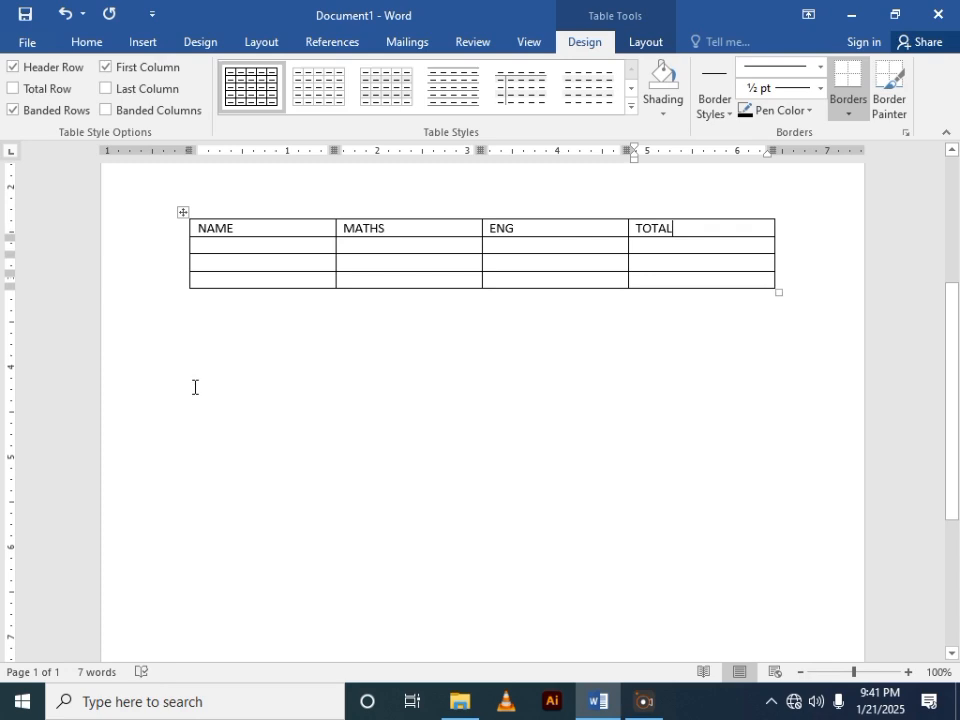
{"action": "left_click", "coordinate": [195, 386]}
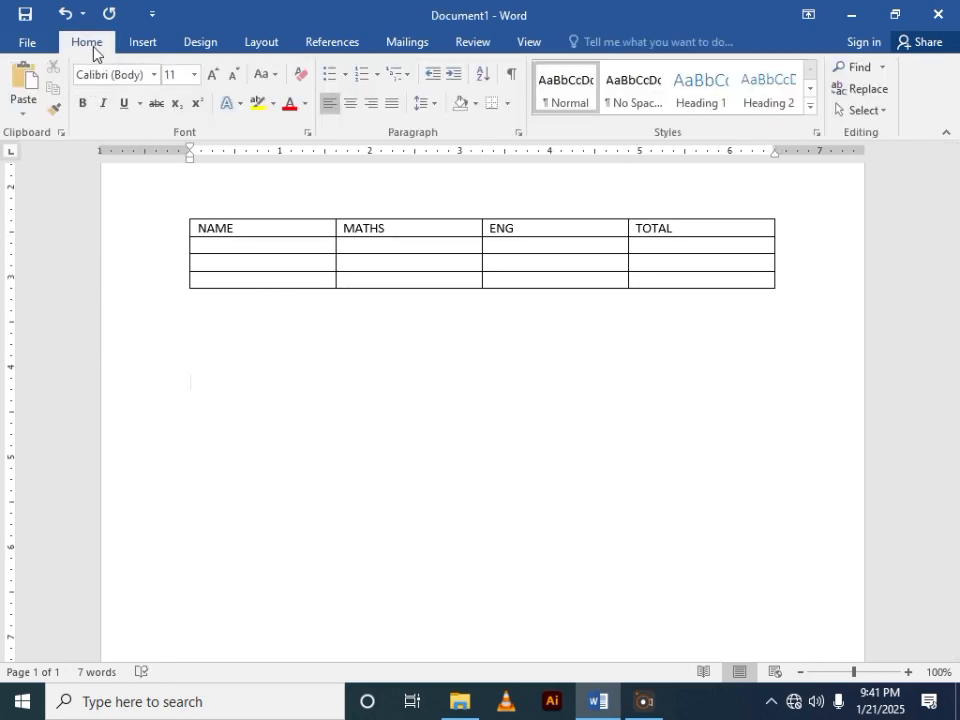
{"action": "left_click", "coordinate": [138, 42]}
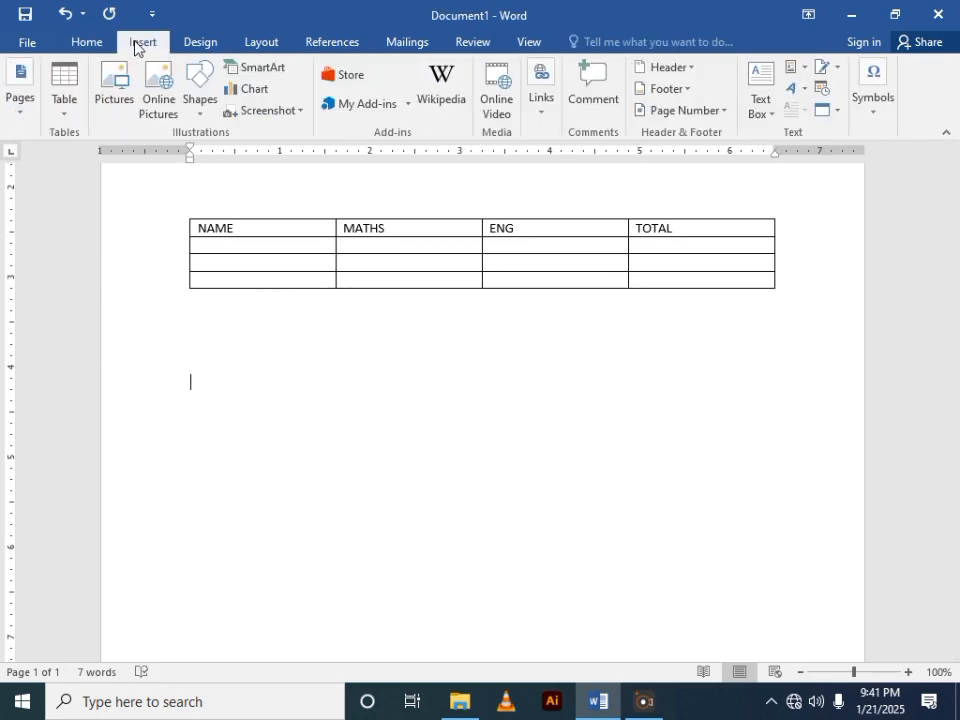
{"action": "left_click", "coordinate": [65, 118]}
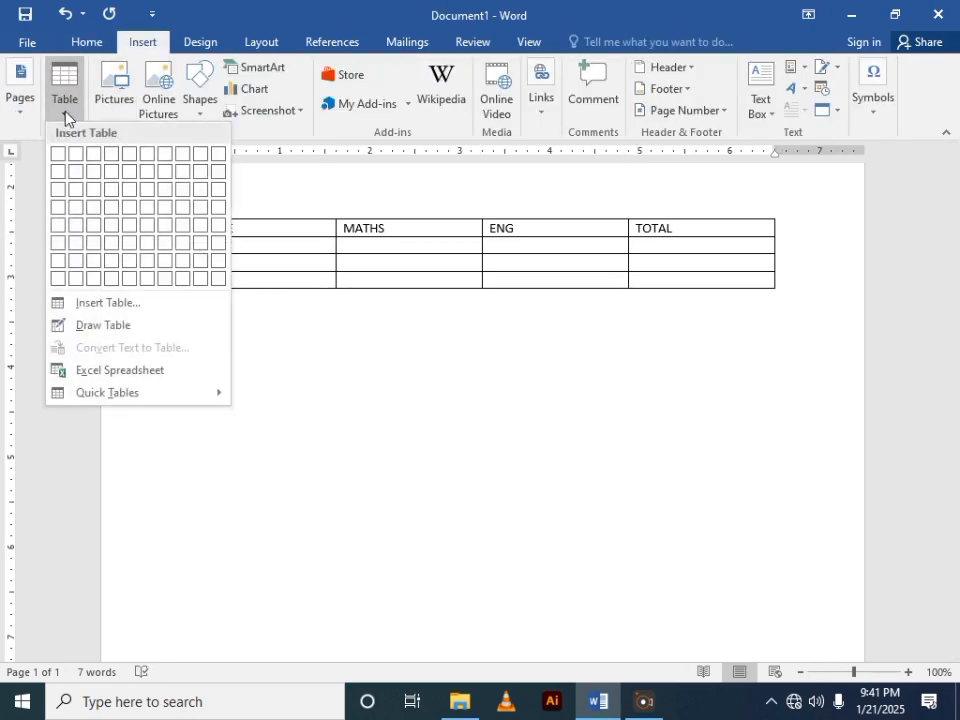
{"action": "left_click", "coordinate": [137, 242]}
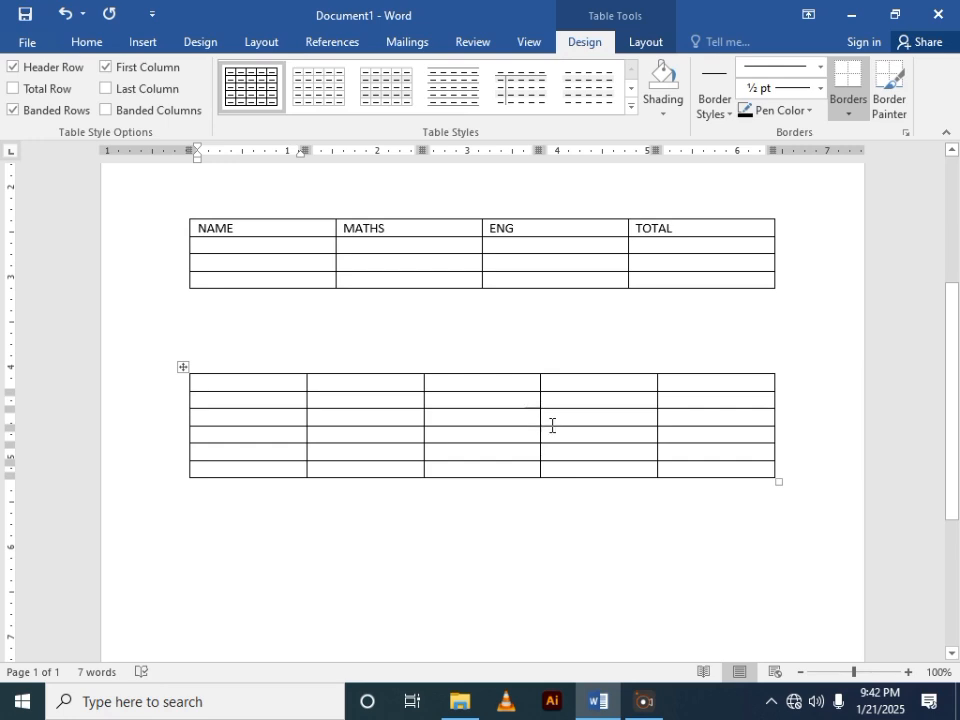
Look over the three tables on the page and compare their layouts.
{"action": "scroll", "coordinate": [467, 332], "scroll_direction": "up", "scroll_amount": 3}
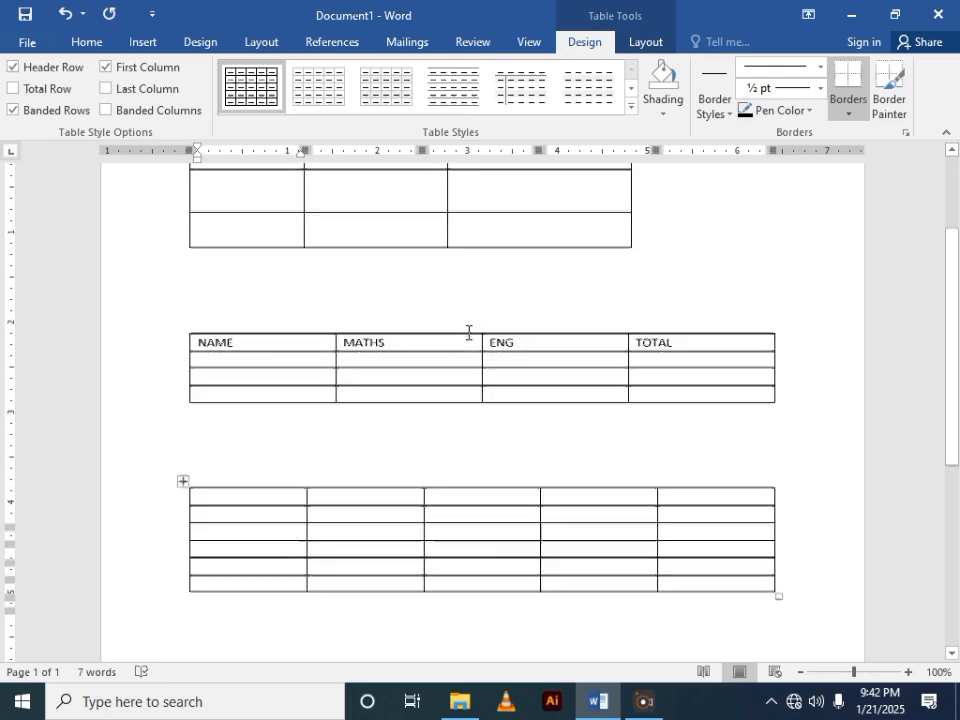
{"action": "scroll", "coordinate": [468, 333], "scroll_direction": "up", "scroll_amount": 2}
{"action": "scroll", "coordinate": [373, 294], "scroll_direction": "down", "scroll_amount": 2}
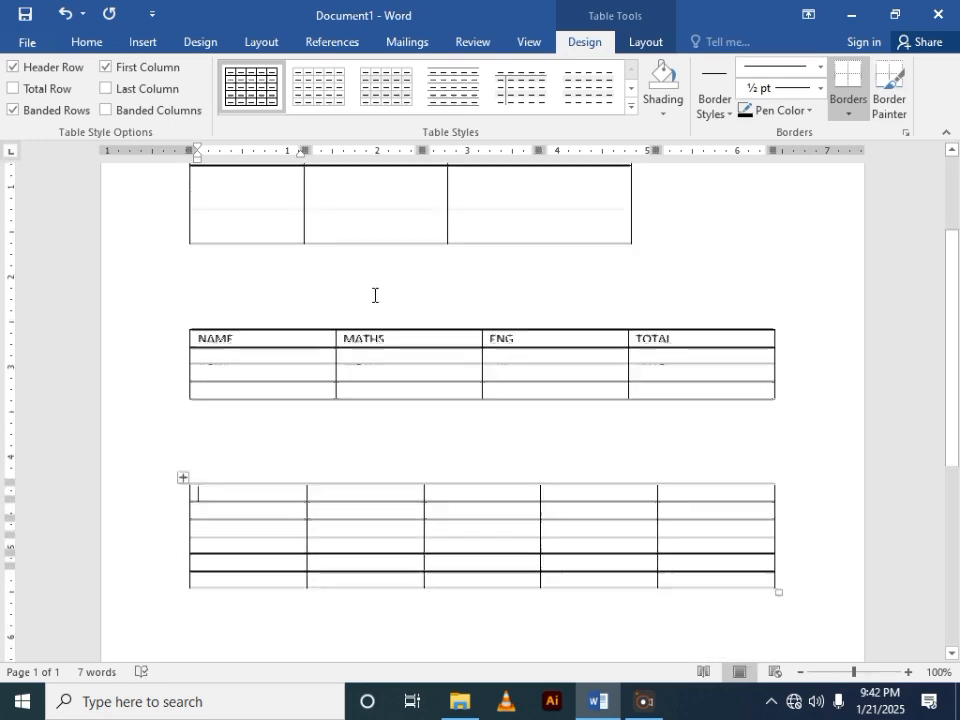
{"action": "scroll", "coordinate": [374, 295], "scroll_direction": "down", "scroll_amount": 3}
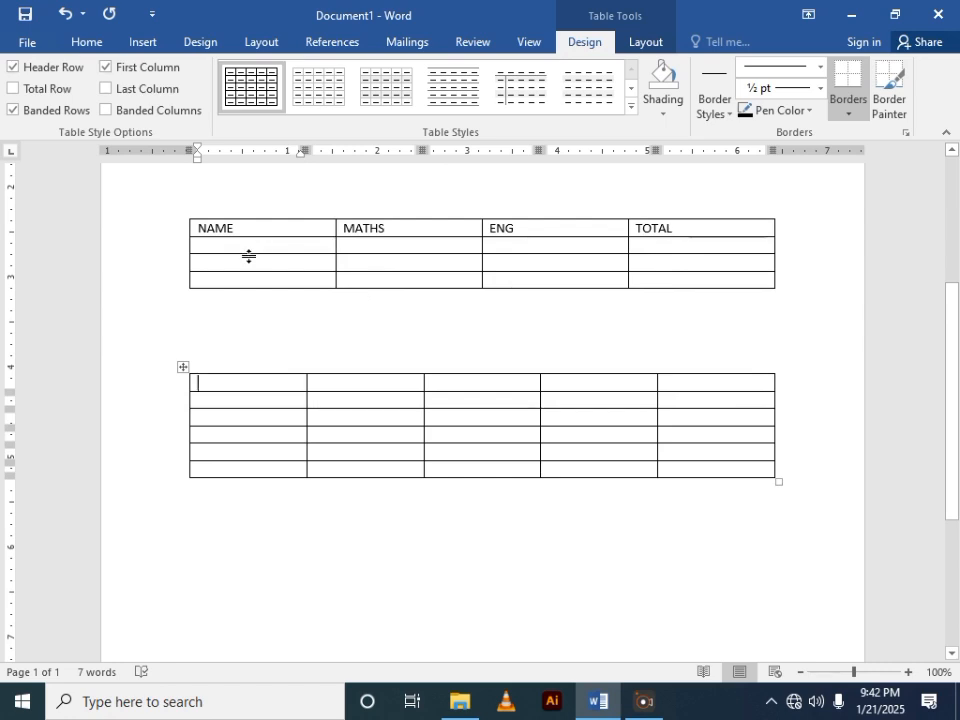
{"action": "scroll", "coordinate": [248, 252], "scroll_direction": "up", "scroll_amount": 2}
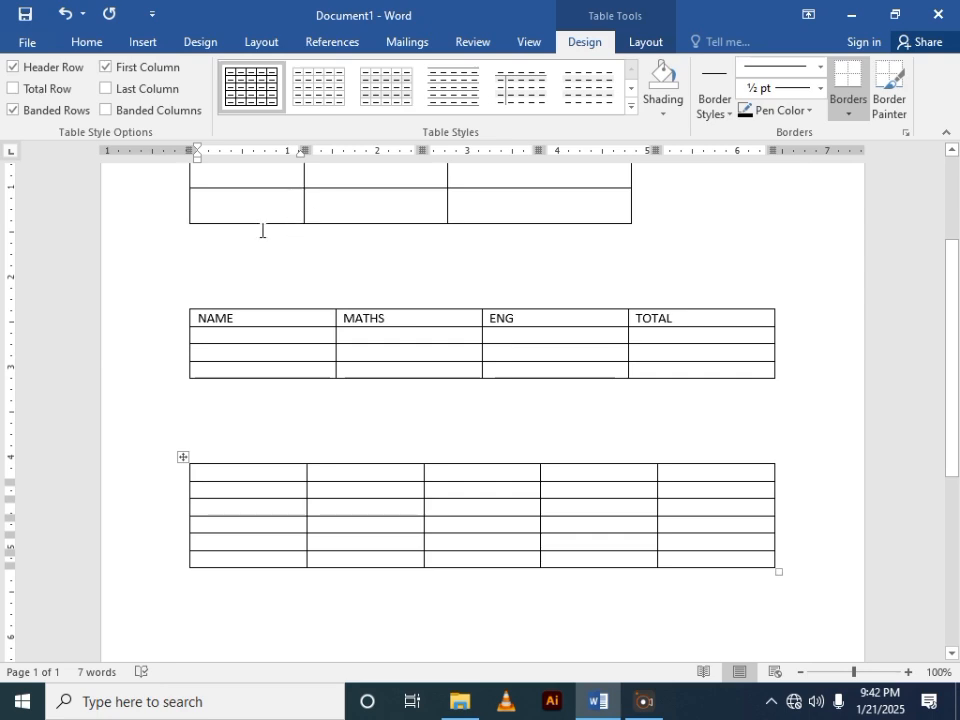
{"action": "scroll", "coordinate": [256, 244], "scroll_direction": "down", "scroll_amount": 2}
{"action": "scroll", "coordinate": [268, 242], "scroll_direction": "up", "scroll_amount": 2}
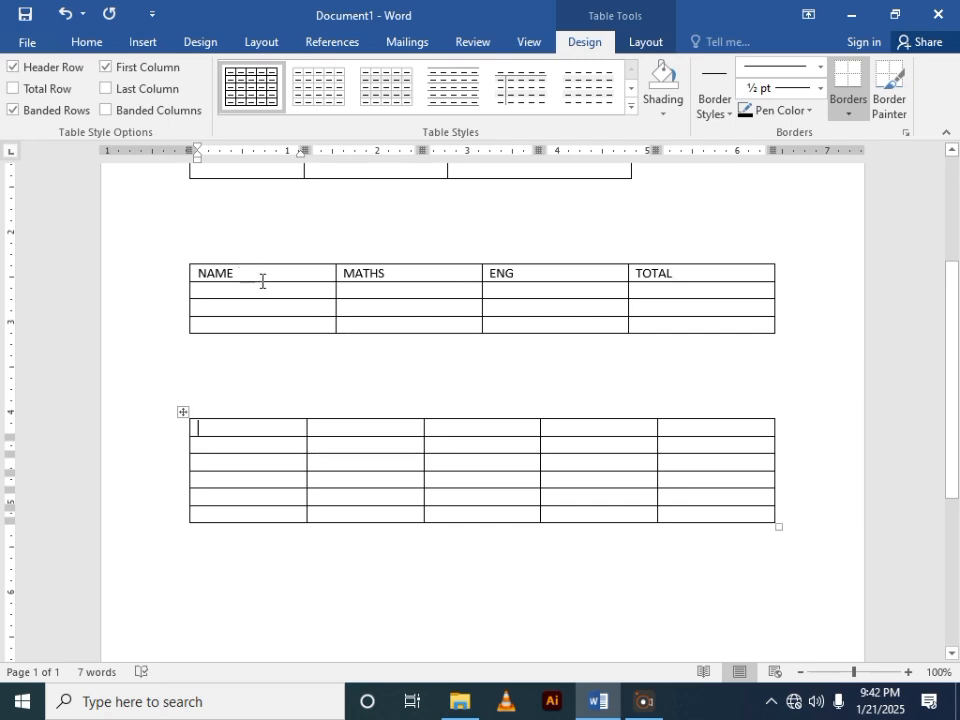
{"action": "scroll", "coordinate": [302, 267], "scroll_direction": "up", "scroll_amount": 2}
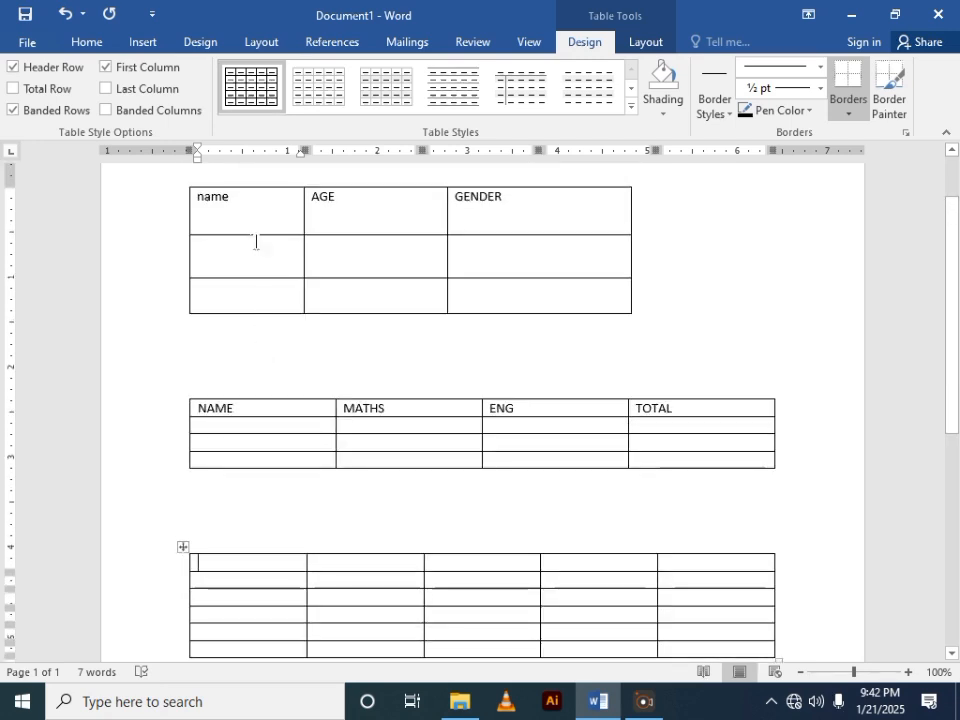
{"action": "scroll", "coordinate": [260, 370], "scroll_direction": "down", "scroll_amount": 2}
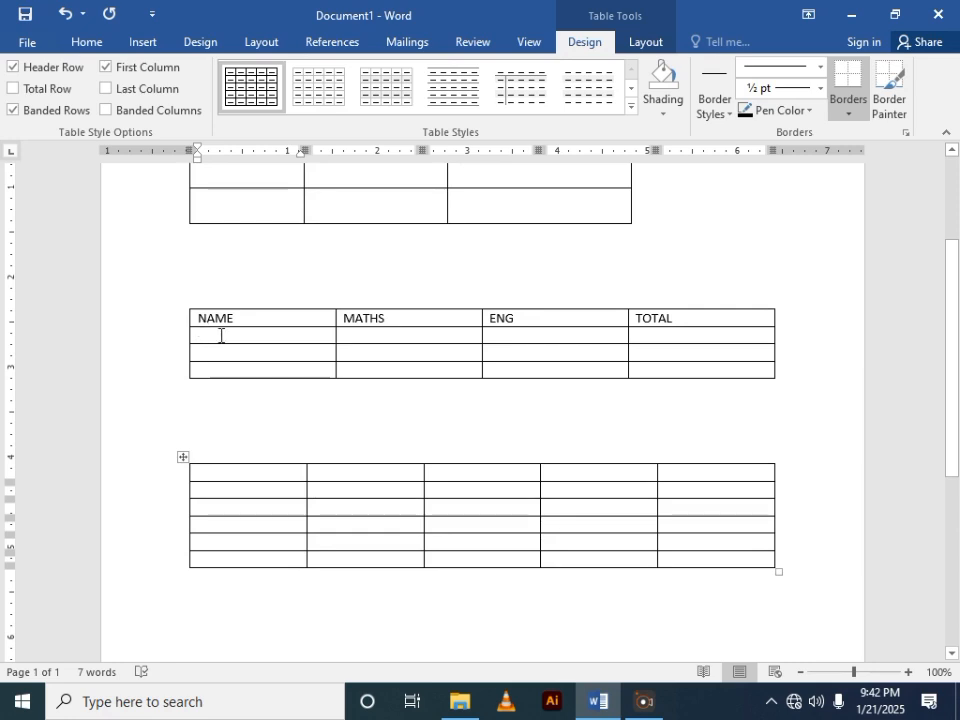
Fill the second table's first row under the headings with a student's first name, 70 for MATHS and 80 for ENG.
{"action": "left_click", "coordinate": [224, 338]}
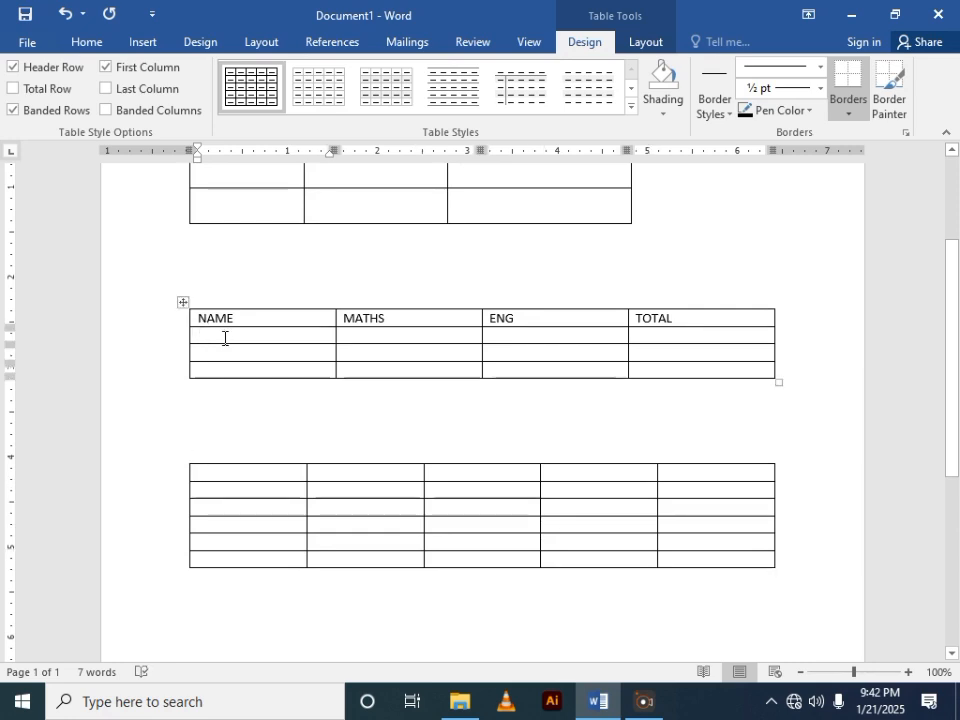
{"action": "type", "text": "JOHN"}
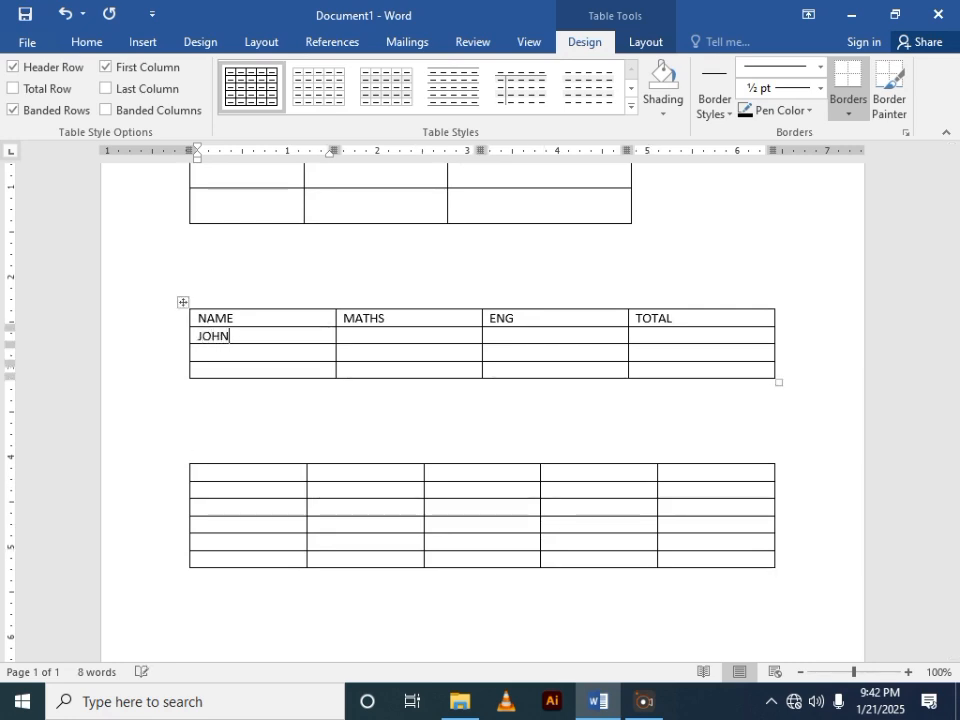
{"action": "key", "text": "Tab"}
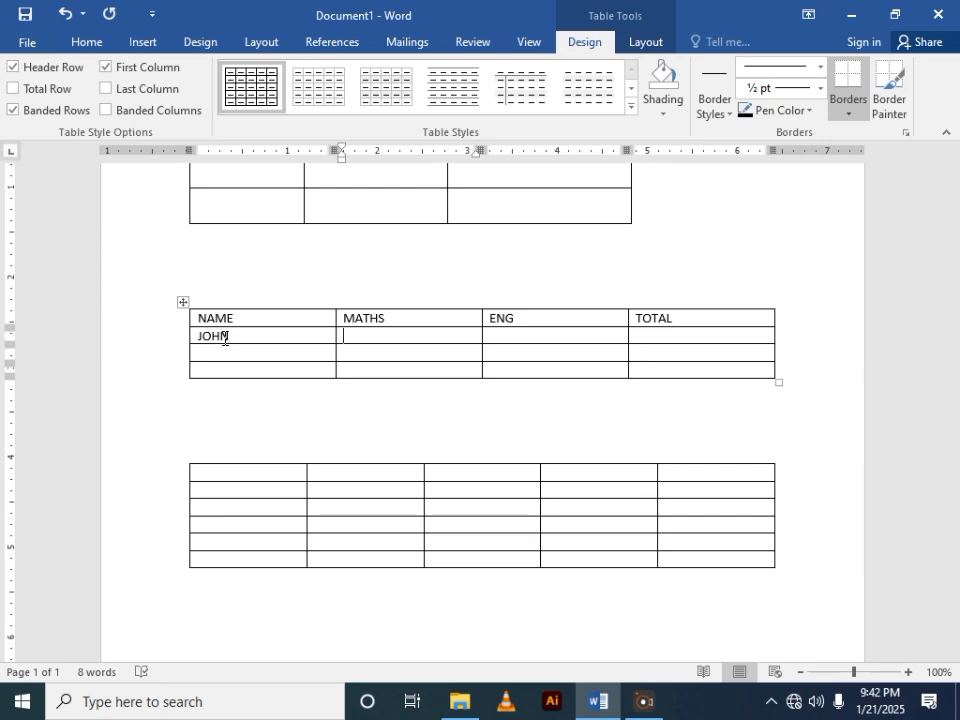
{"action": "type", "text": "70"}
{"action": "key", "text": "Tab"}
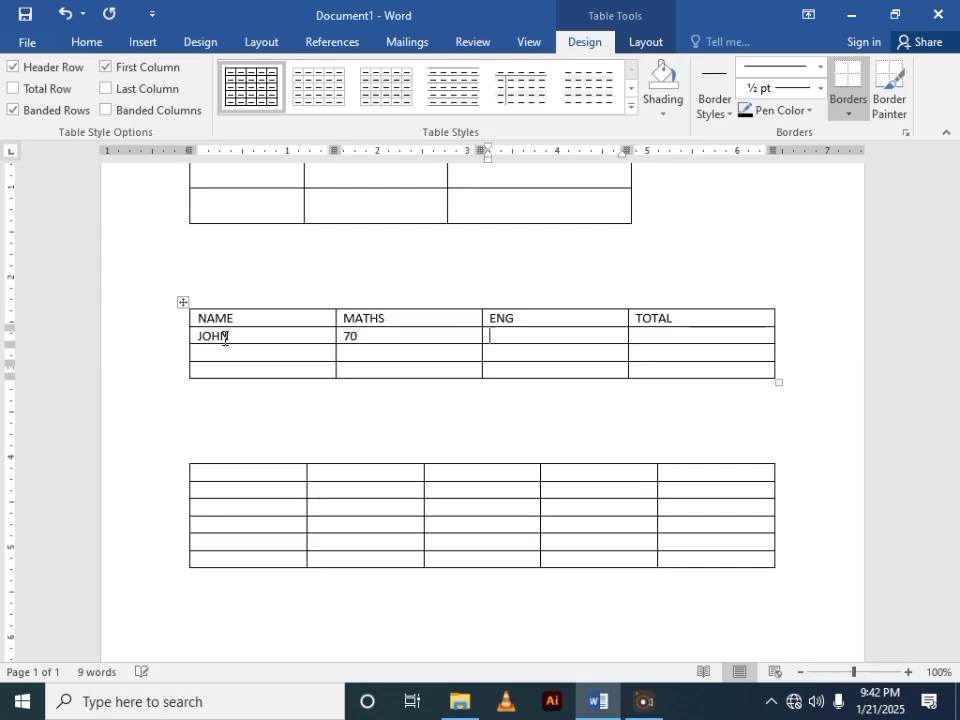
{"action": "type", "text": "80"}
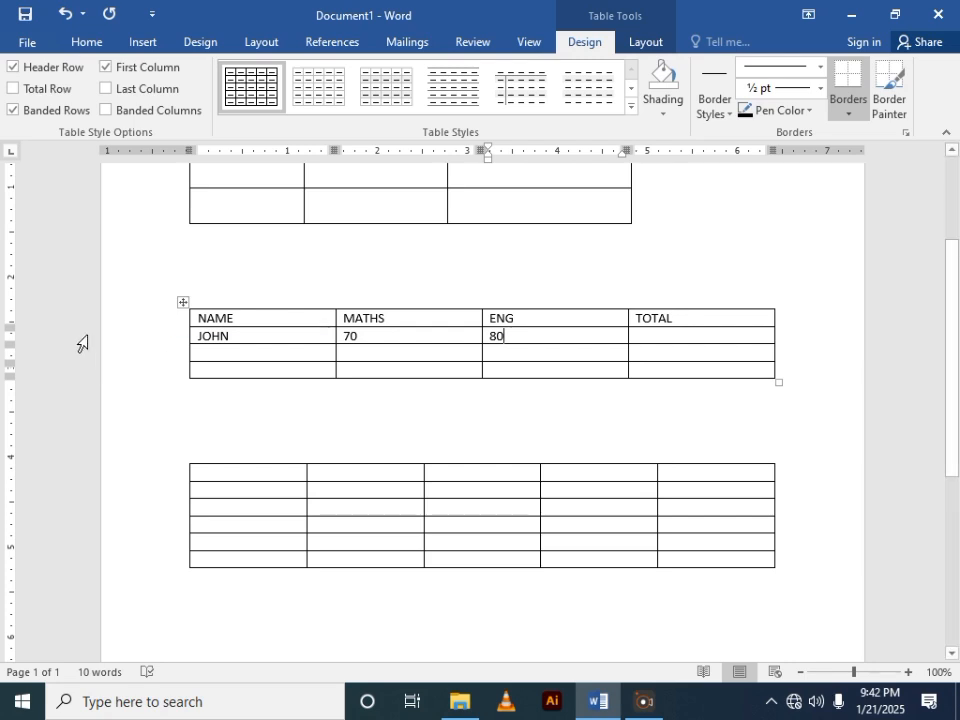
Fill the second table's third row with another student's first name, 43 for MATHS and 56 for ENG.
{"action": "left_click", "coordinate": [216, 352]}
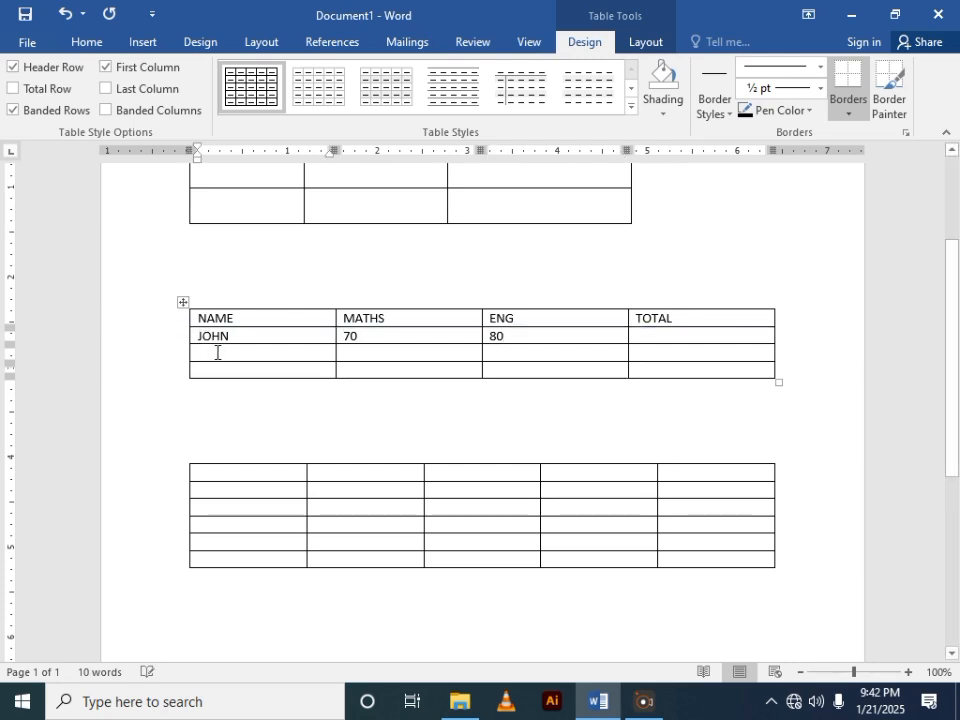
{"action": "type", "text": "MARK"}
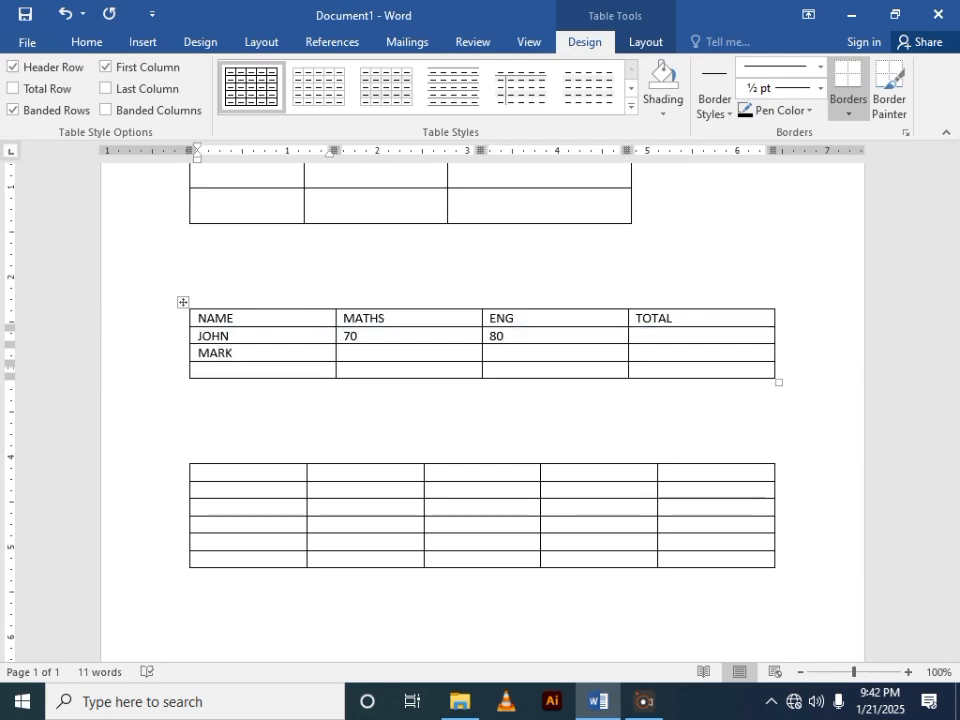
{"action": "left_click", "coordinate": [355, 356]}
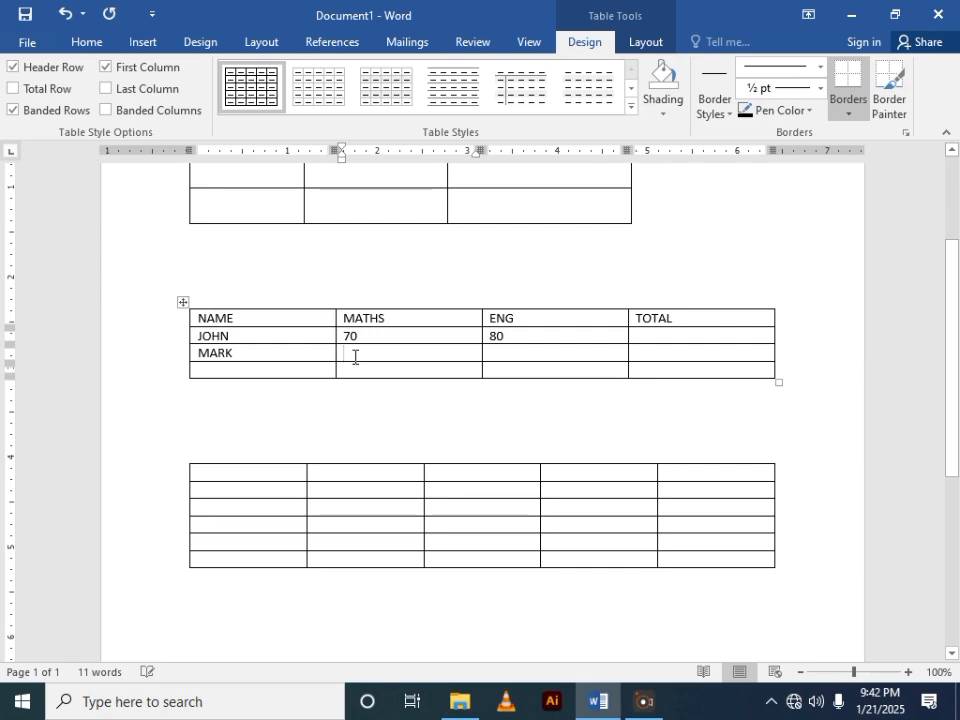
{"action": "type", "text": "43"}
{"action": "key", "text": "Tab"}
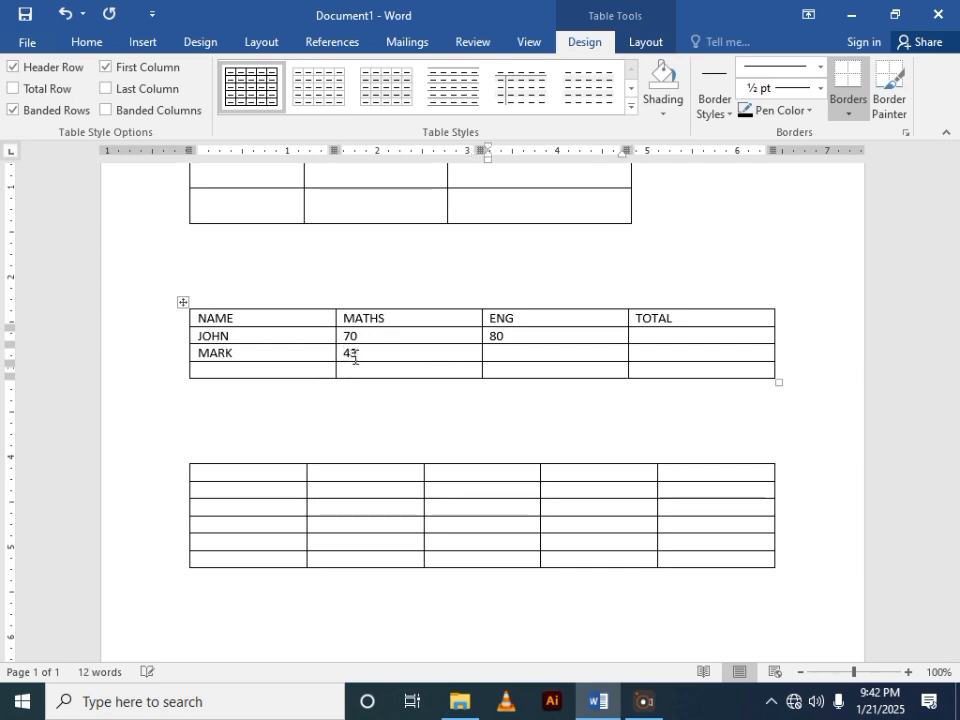
{"action": "type", "text": "56"}
Fill the second table's last row with a third student's first name, 77 for MATHS and 89 for ENG.
{"action": "left_click", "coordinate": [270, 369]}
{"action": "type", "text": "JOA"}
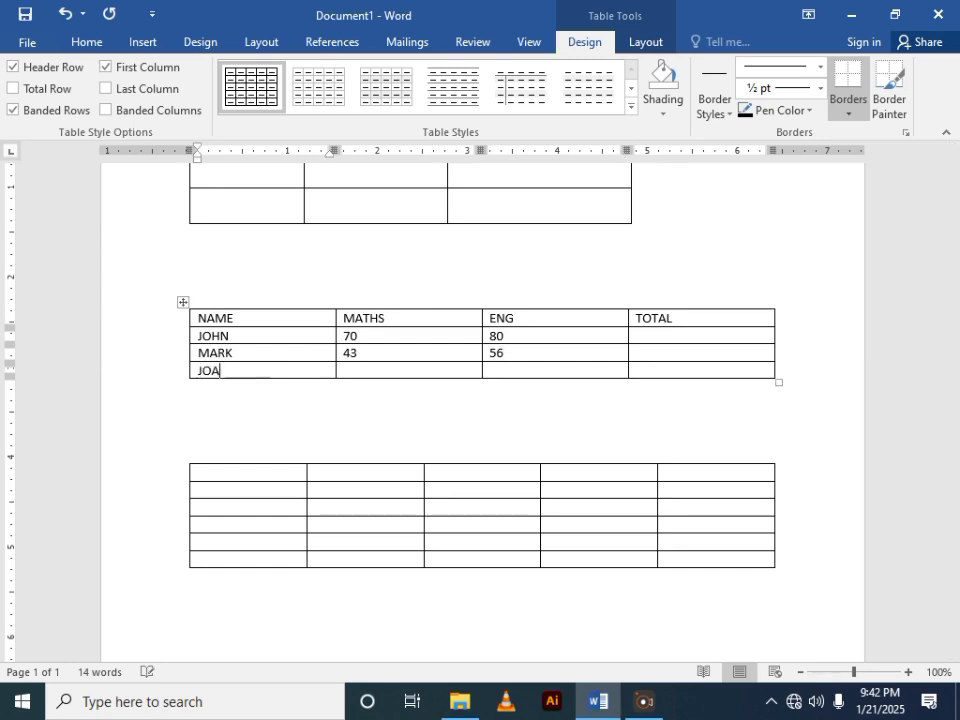
{"action": "type", "text": "N"}
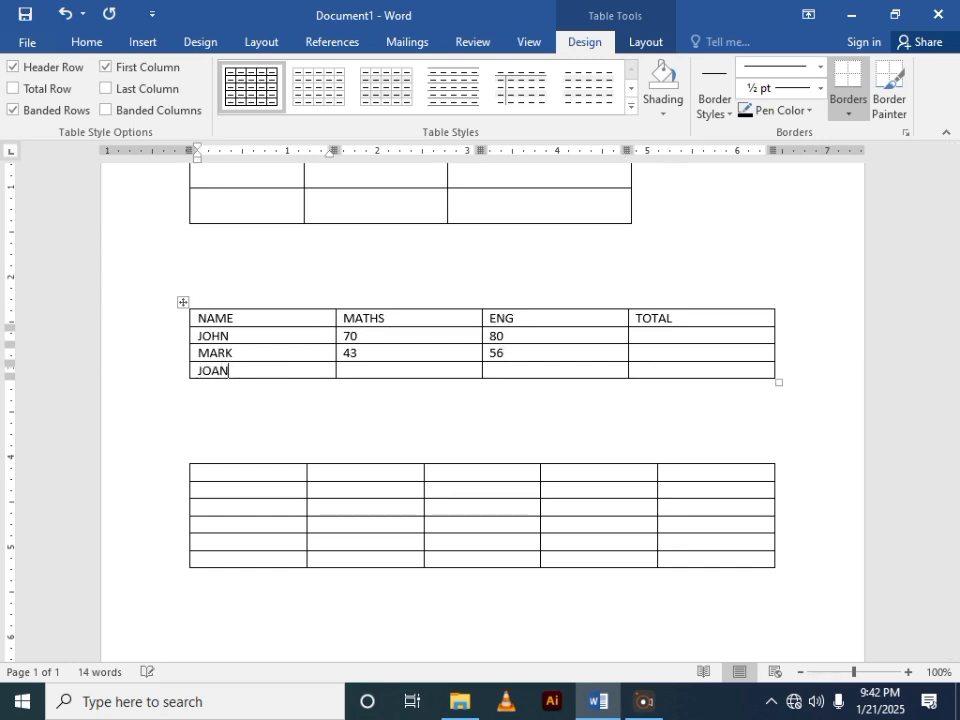
{"action": "left_click", "coordinate": [344, 366]}
{"action": "type", "text": "77"}
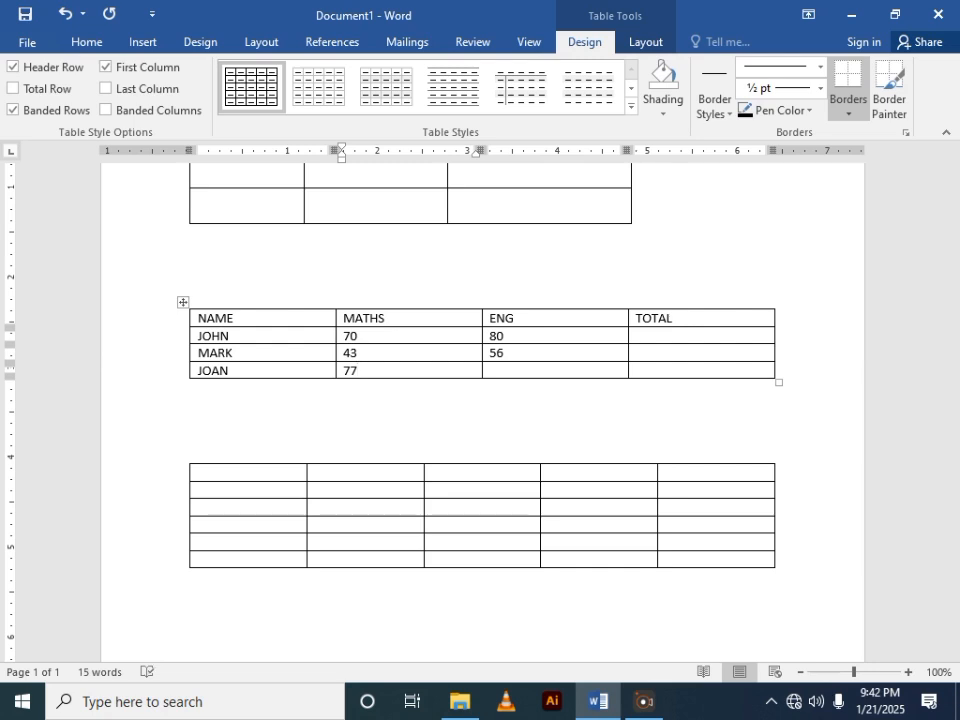
{"action": "left_click", "coordinate": [508, 370]}
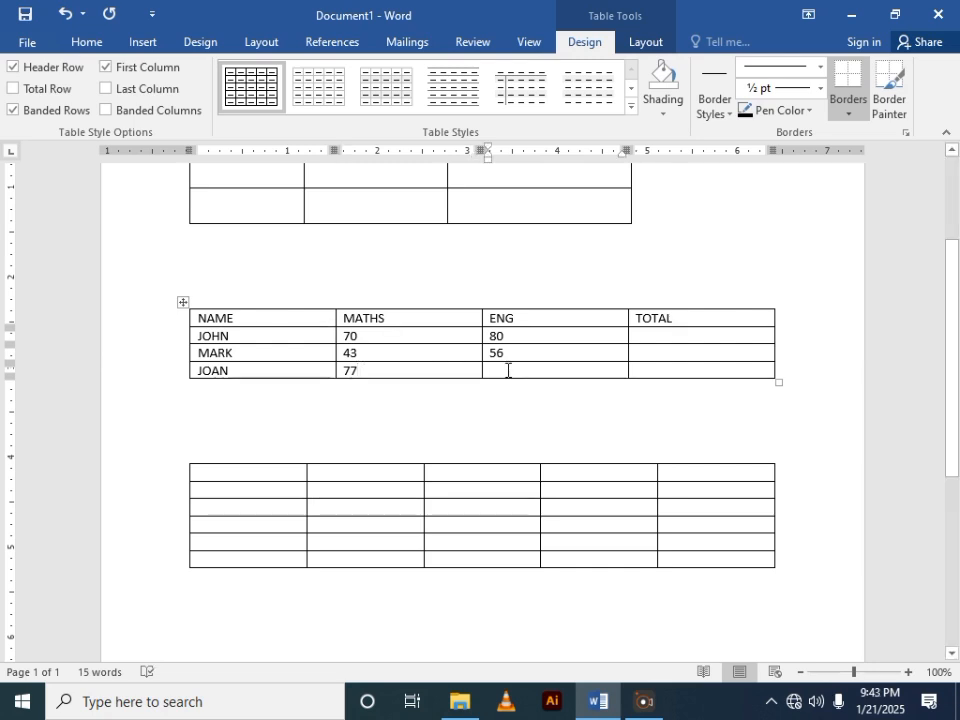
{"action": "type", "text": "89"}
Insert an empty row below the last student row of the second table.
{"action": "left_click", "coordinate": [241, 372]}
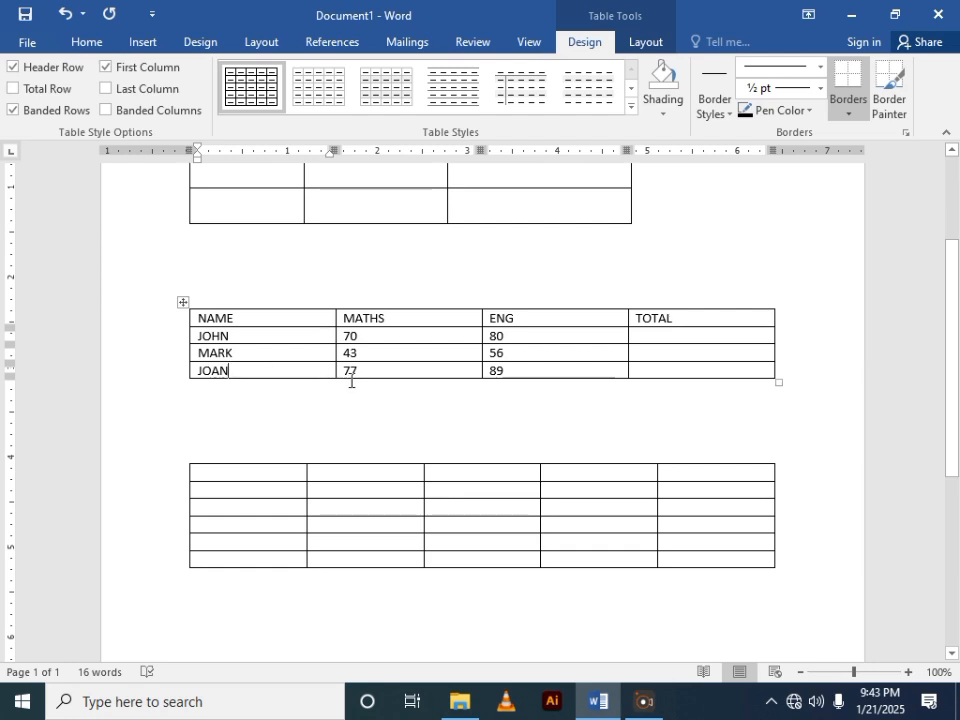
{"action": "left_click", "coordinate": [405, 372]}
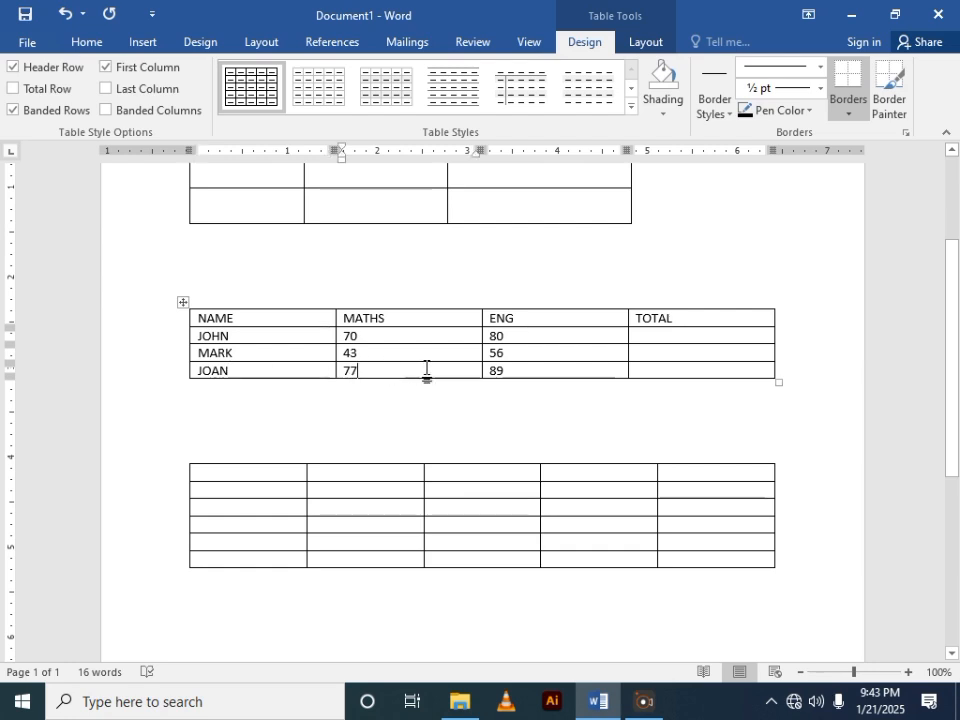
{"action": "left_click", "coordinate": [516, 372]}
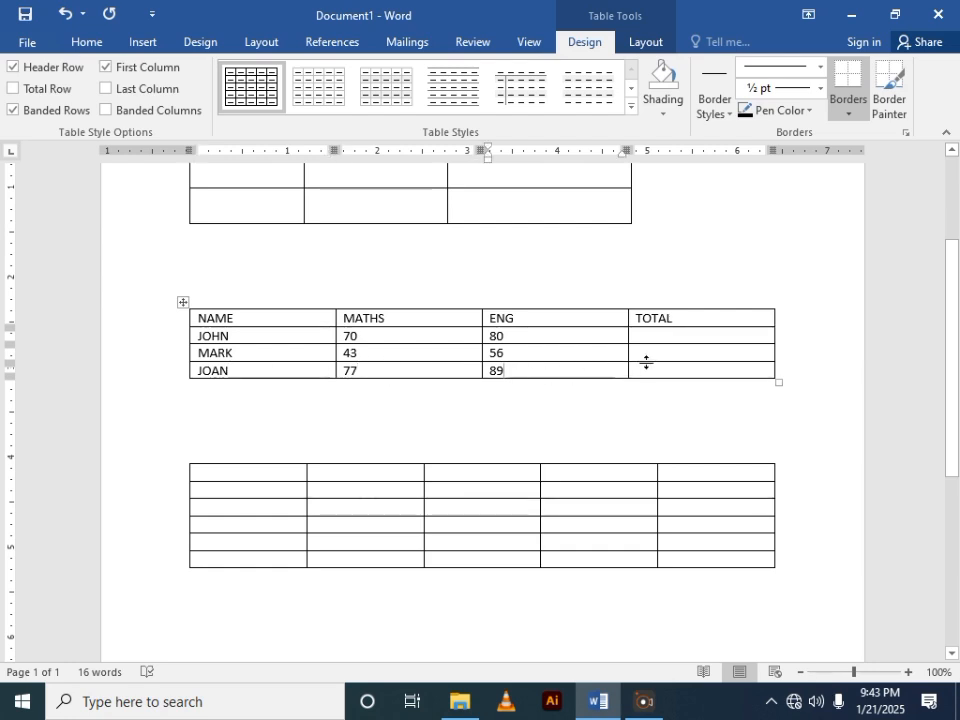
{"action": "left_click", "coordinate": [240, 377]}
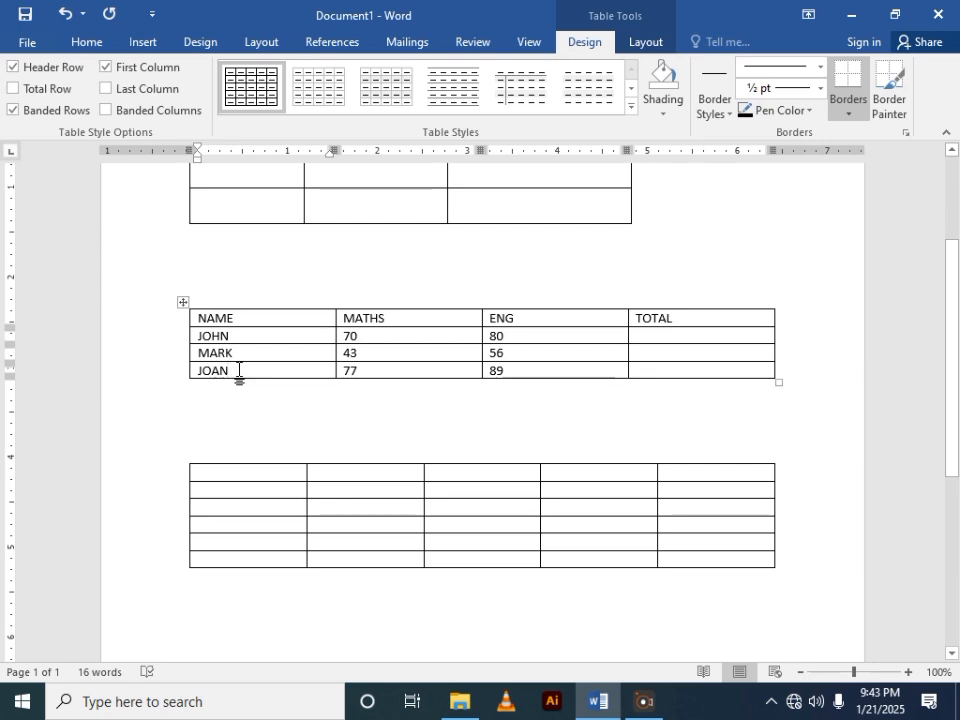
{"action": "right_click", "coordinate": [240, 377]}
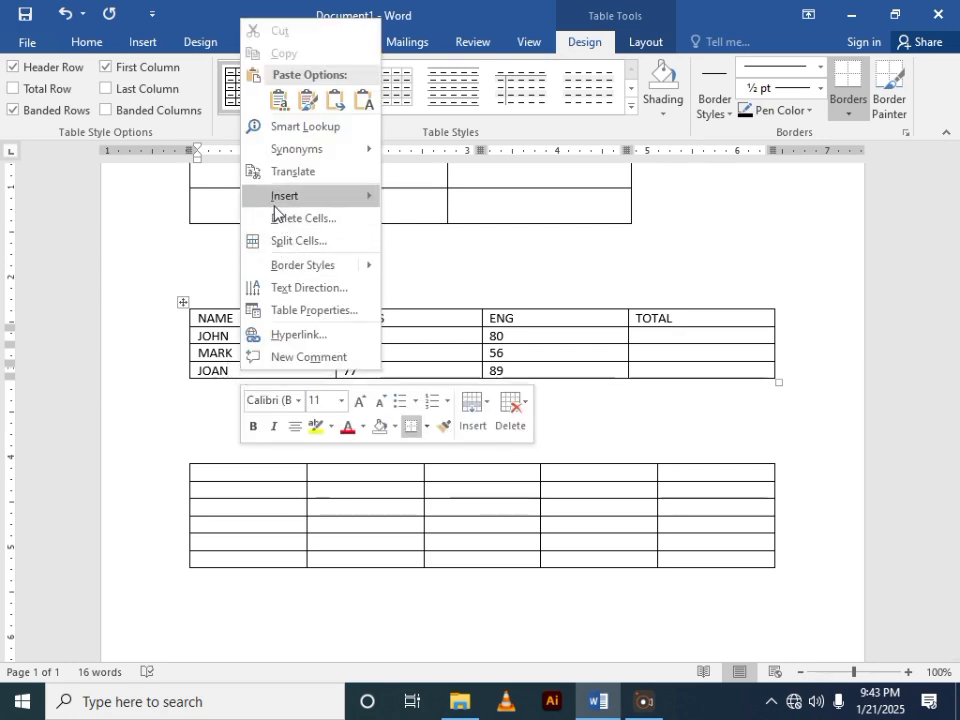
{"action": "mouse_move", "coordinate": [280, 204]}
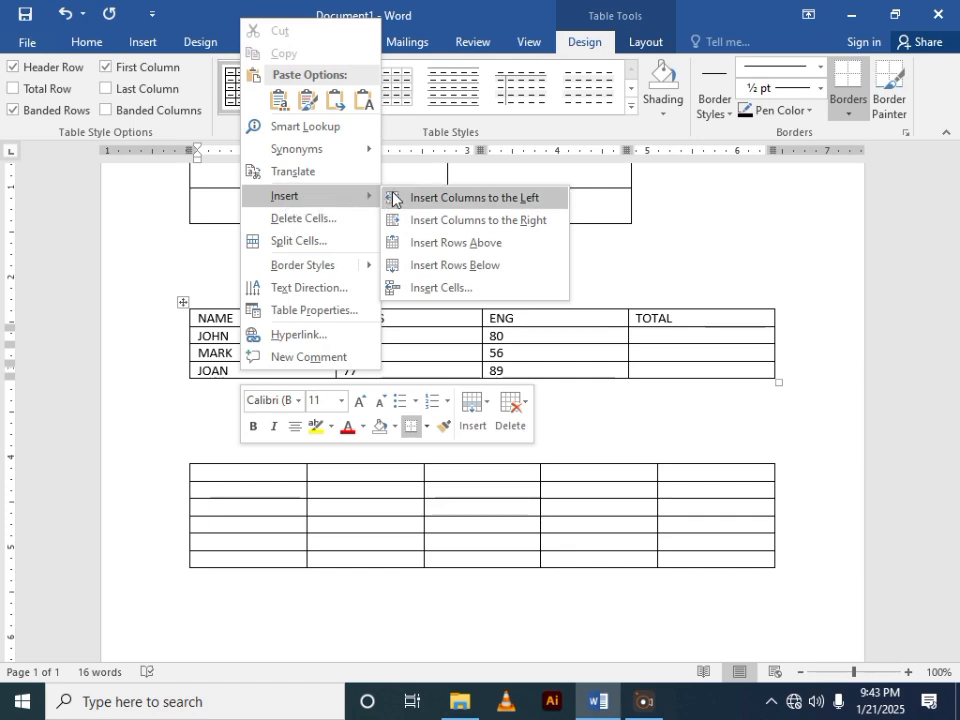
{"action": "left_click", "coordinate": [440, 266]}
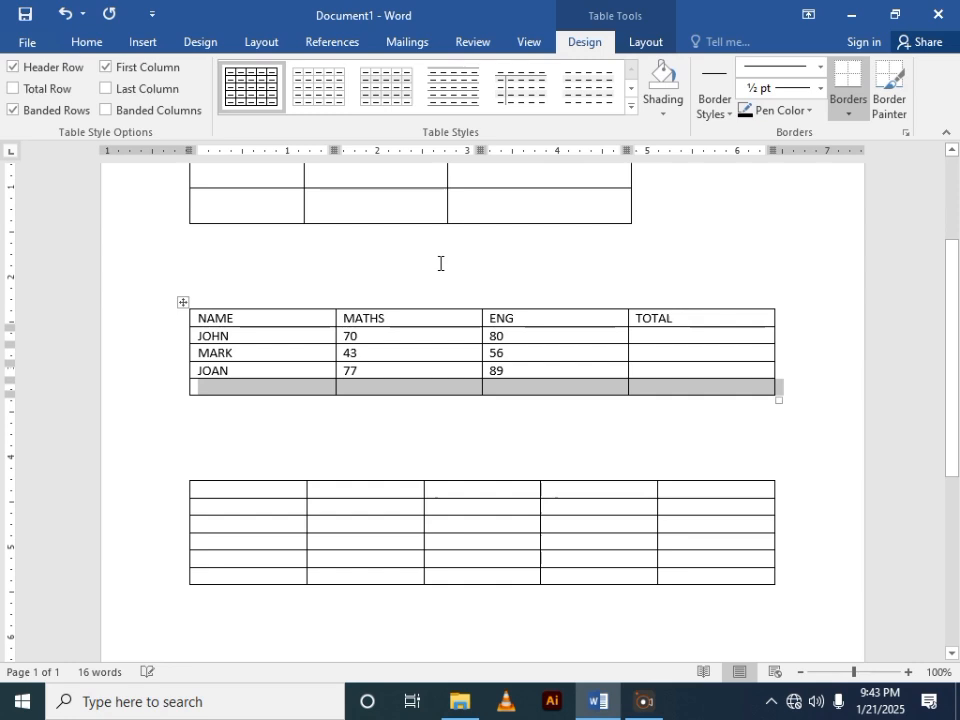
Fill the second table's new last row with a fourth student's first name, 87 for MATHS and 56 for ENG.
{"action": "left_click", "coordinate": [256, 389]}
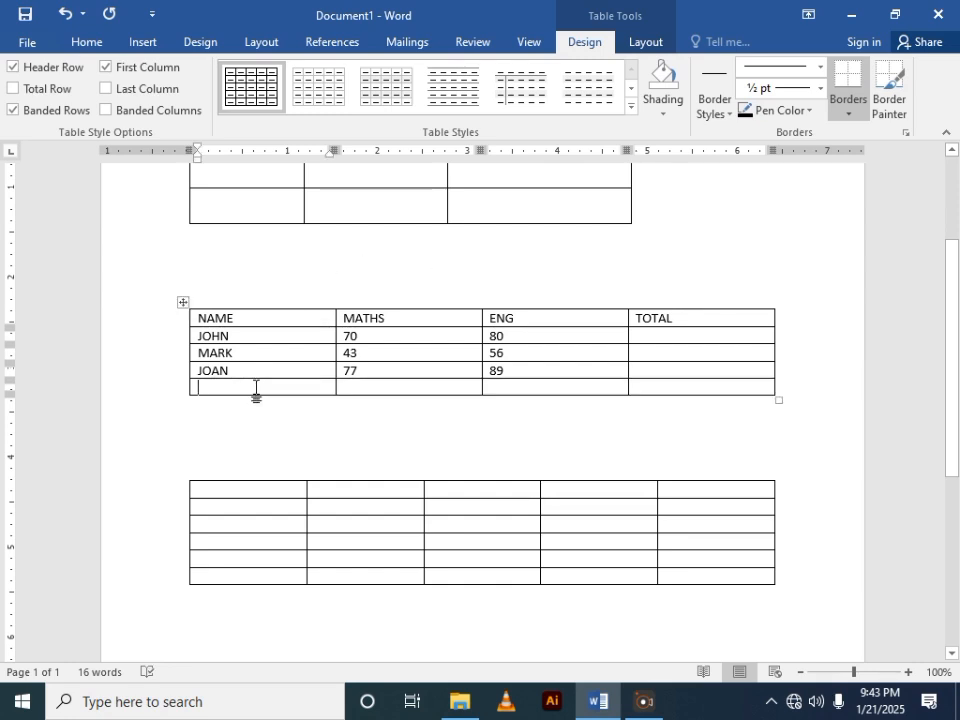
{"action": "type", "text": "WIN"}
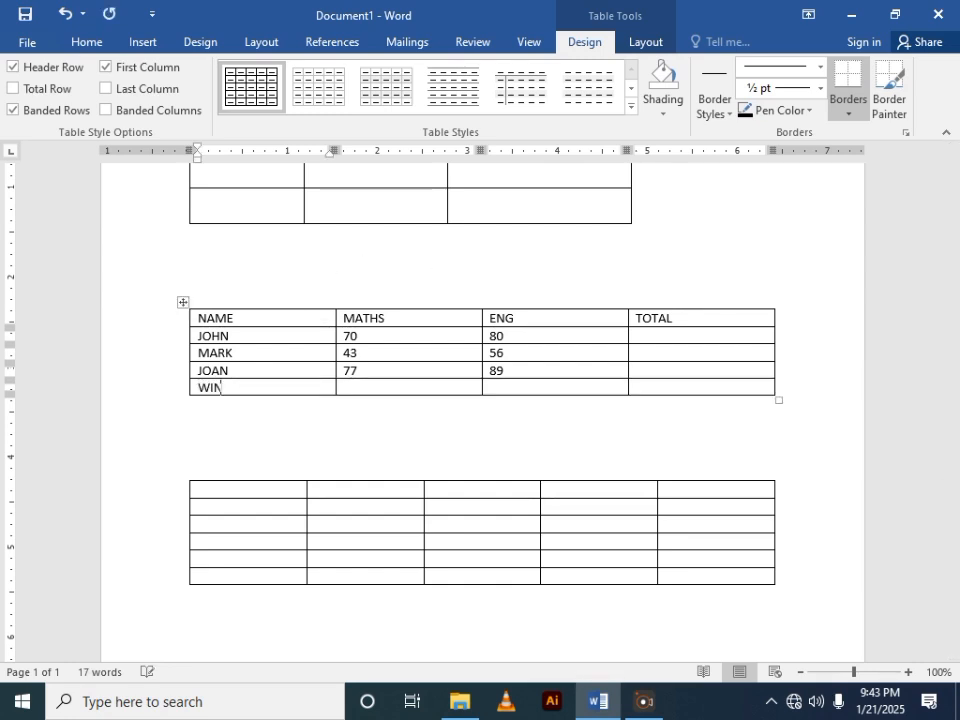
{"action": "type", "text": "NIE"}
{"action": "key", "text": "Tab"}
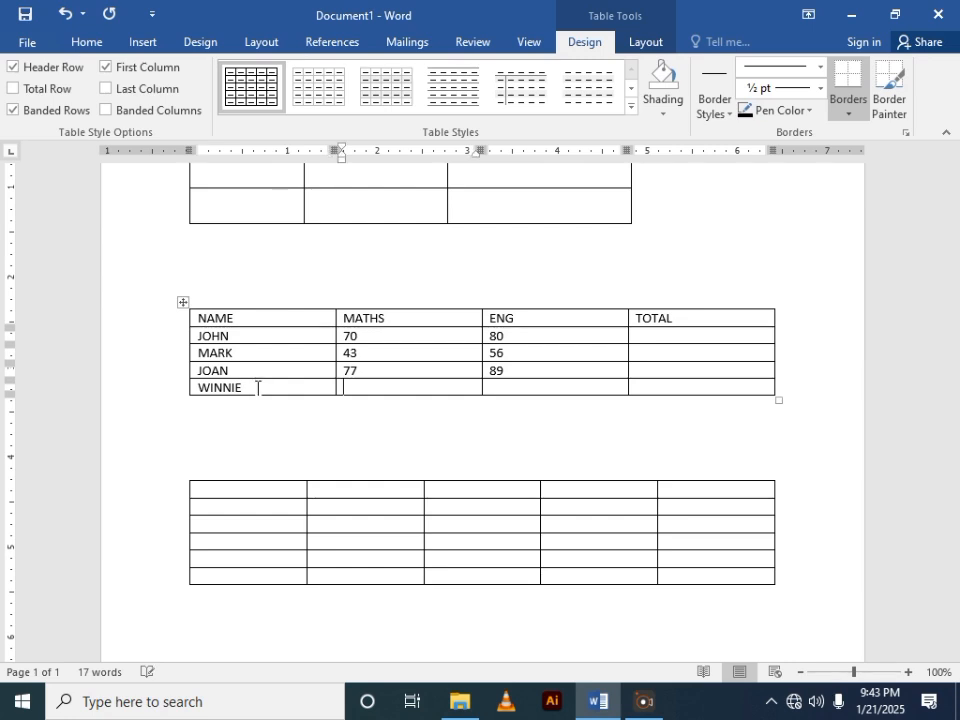
{"action": "type", "text": "87"}
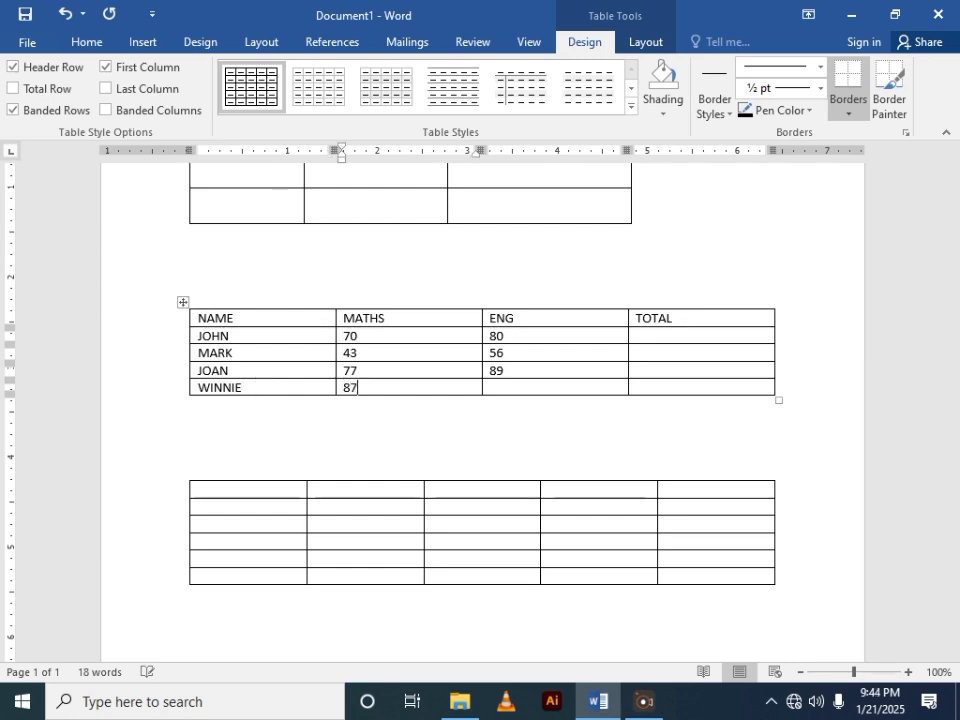
{"action": "key", "text": "Tab"}
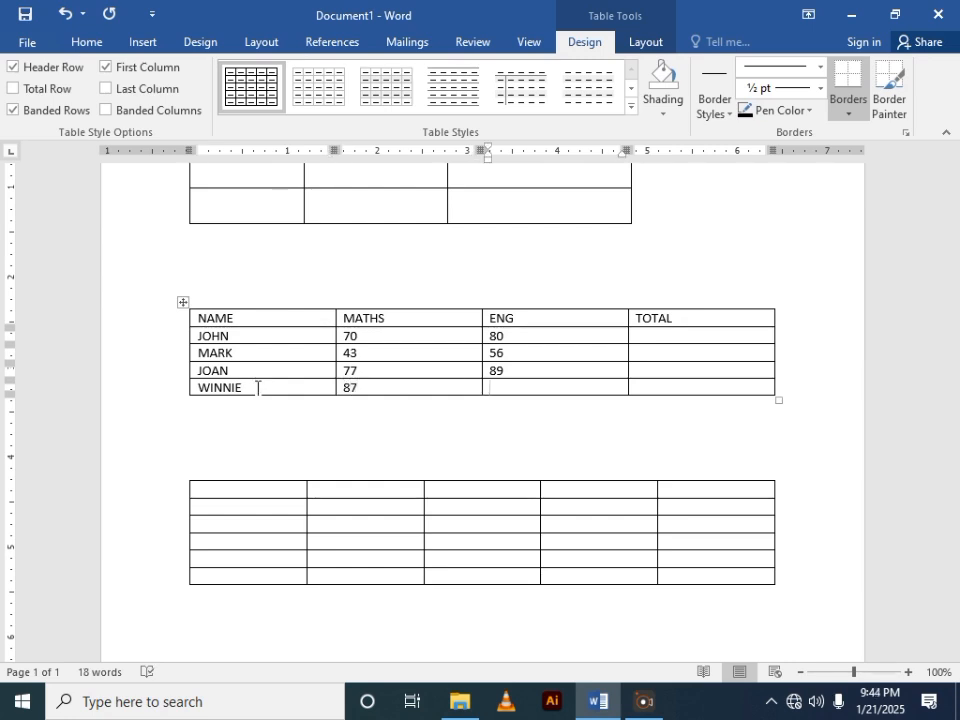
{"action": "type", "text": "56"}
{"action": "key", "text": "Tab"}
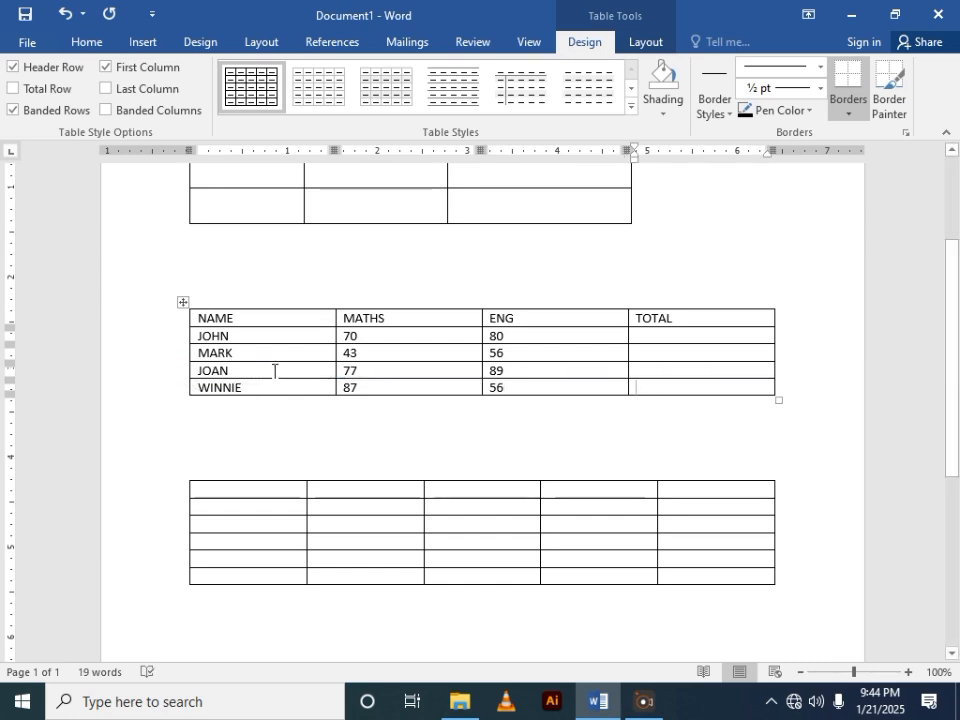
Insert an empty column between the ENG and TOTAL columns of the second table.
{"action": "left_click", "coordinate": [369, 337]}
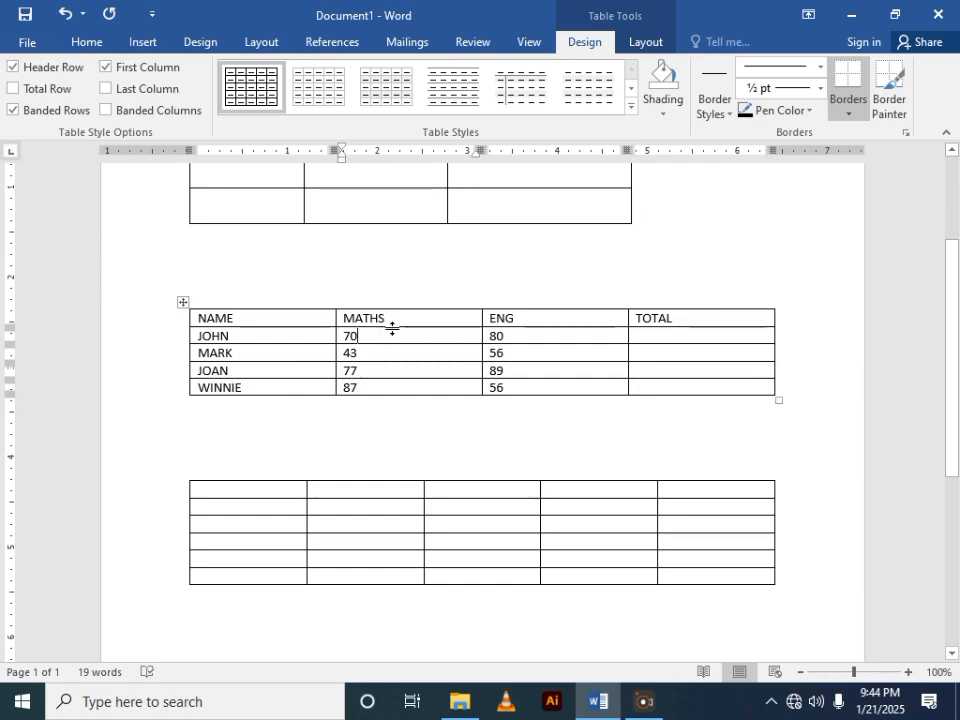
{"action": "left_click", "coordinate": [533, 317]}
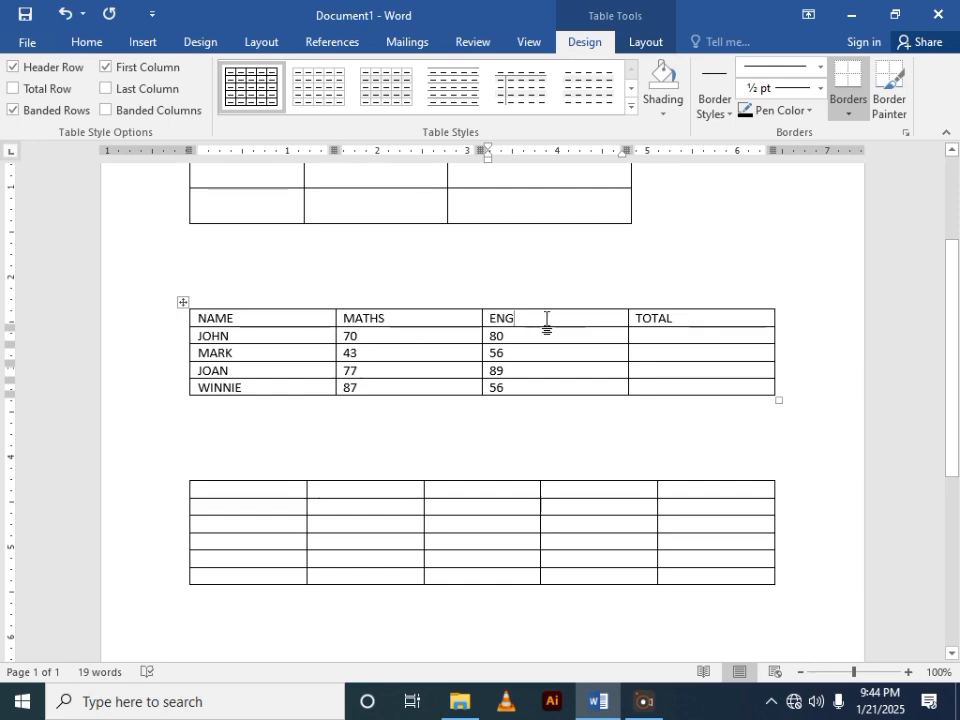
{"action": "right_click", "coordinate": [548, 319]}
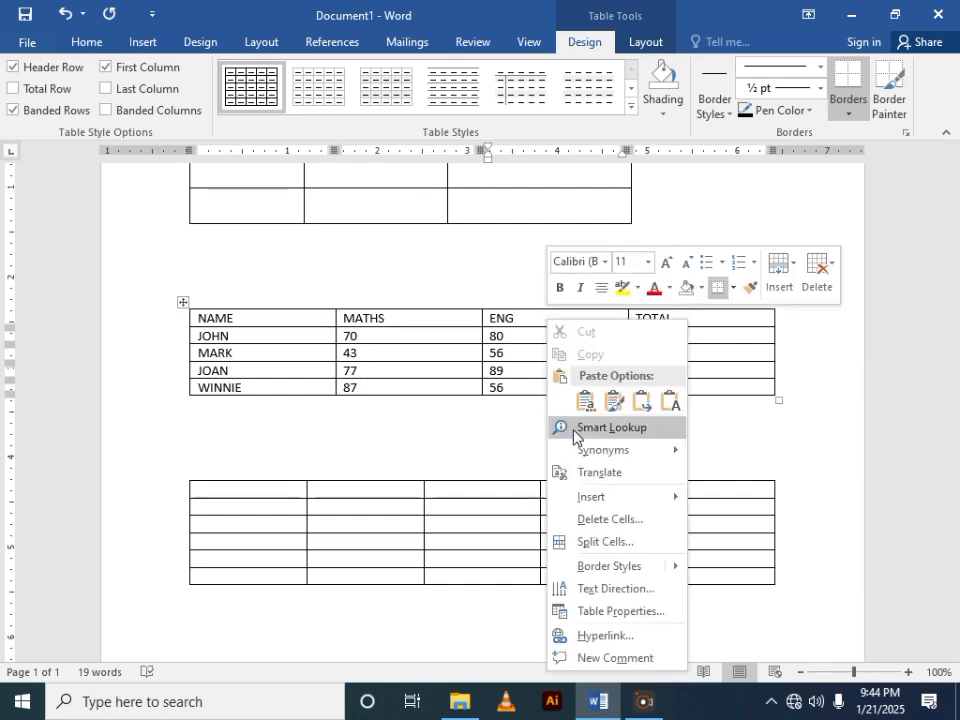
{"action": "mouse_move", "coordinate": [605, 505]}
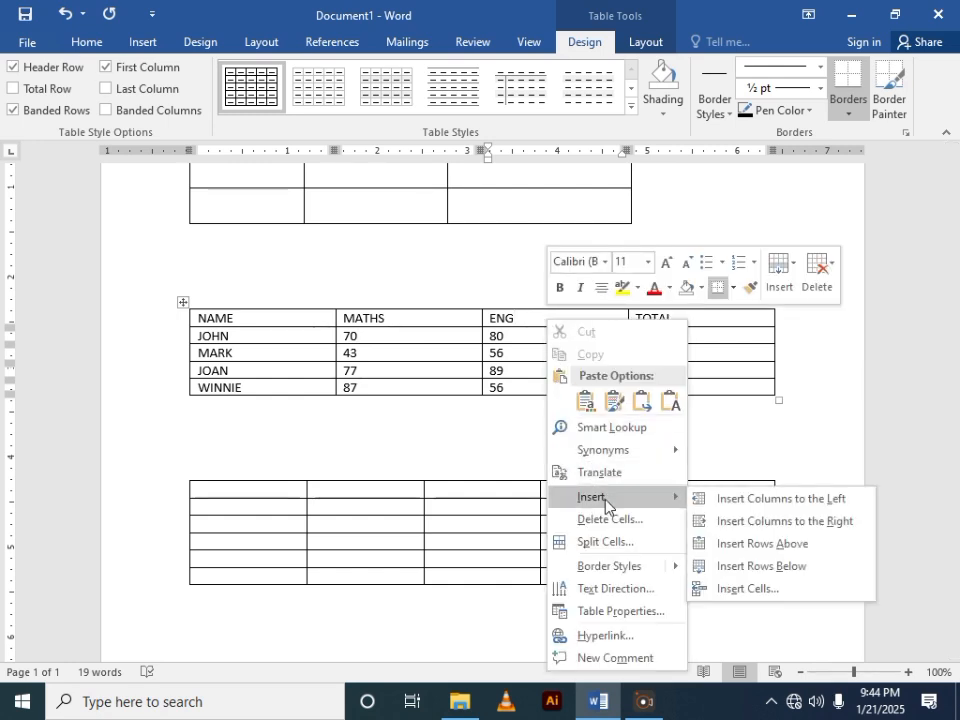
{"action": "left_click", "coordinate": [735, 521]}
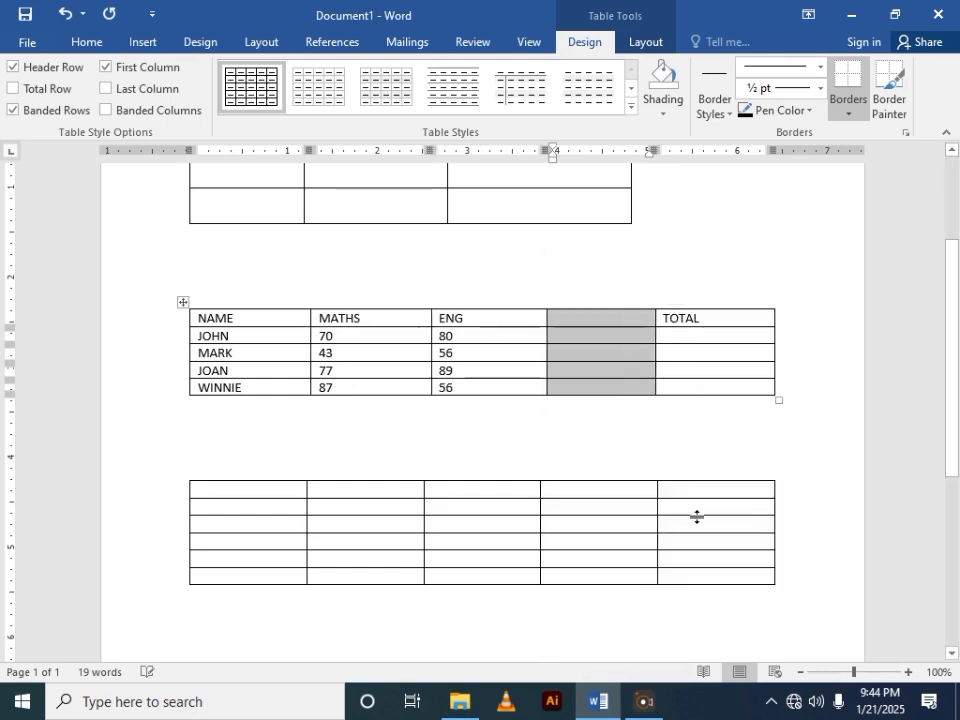
Head the new column SCI and fill in the marks 78, 56, 66 and 74 down the student rows.
{"action": "left_click", "coordinate": [582, 322]}
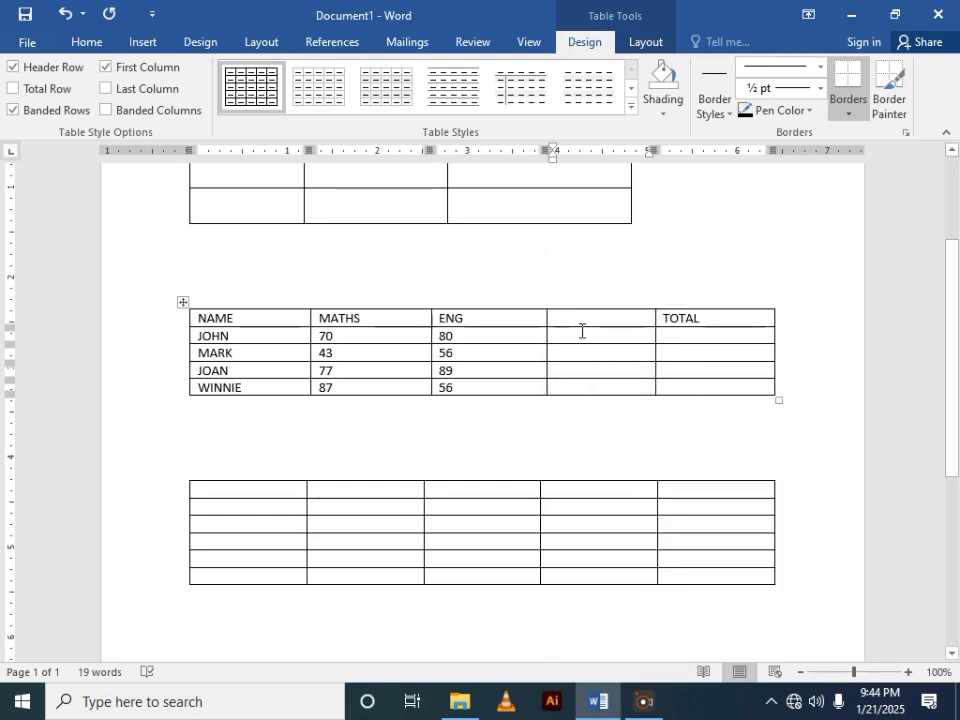
{"action": "type", "text": "SCI "}
{"action": "type", "text": "78"}
{"action": "key", "text": "Down"}
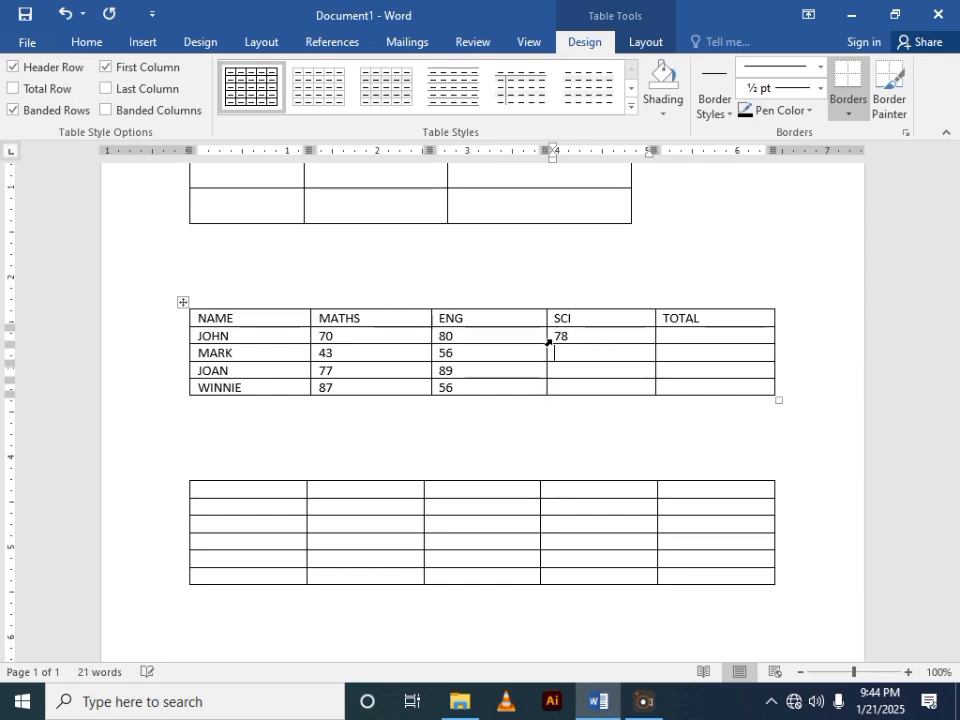
{"action": "type", "text": "56"}
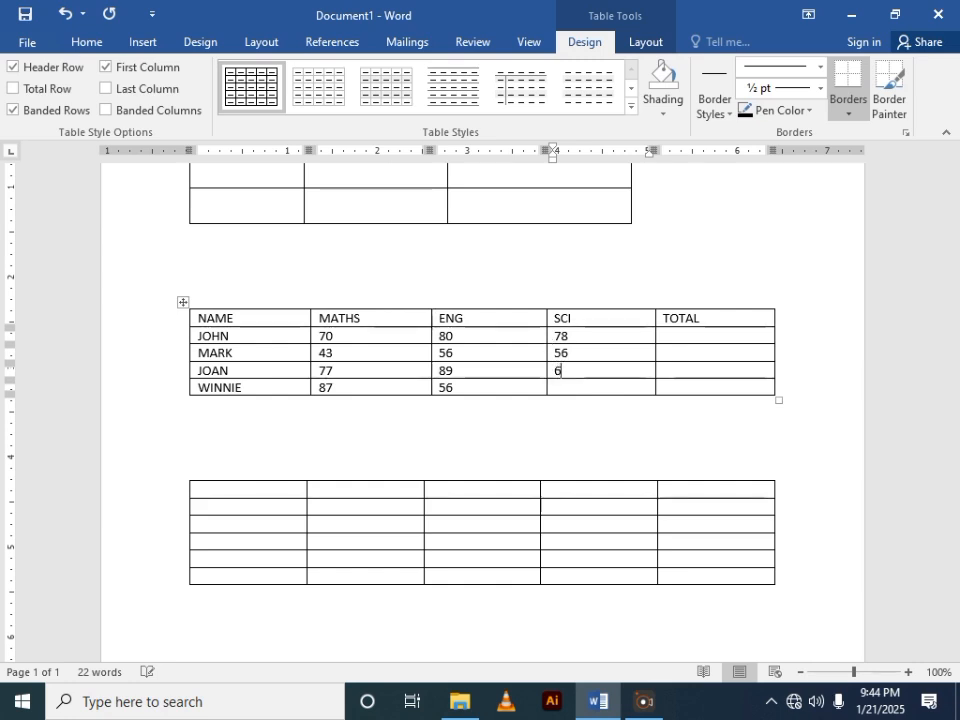
{"action": "type", "text": "6"}
{"action": "key", "text": "Down"}
{"action": "type", "text": "74"}
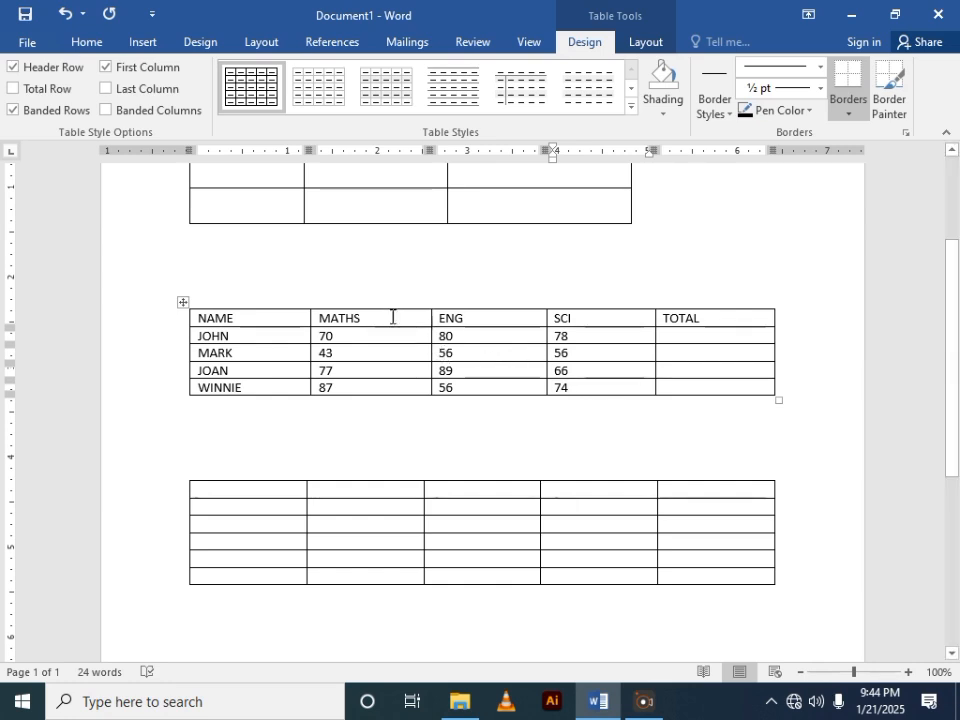
Insert an empty row above the heading row of the second table.
{"action": "left_click", "coordinate": [392, 318]}
{"action": "right_click", "coordinate": [394, 319]}
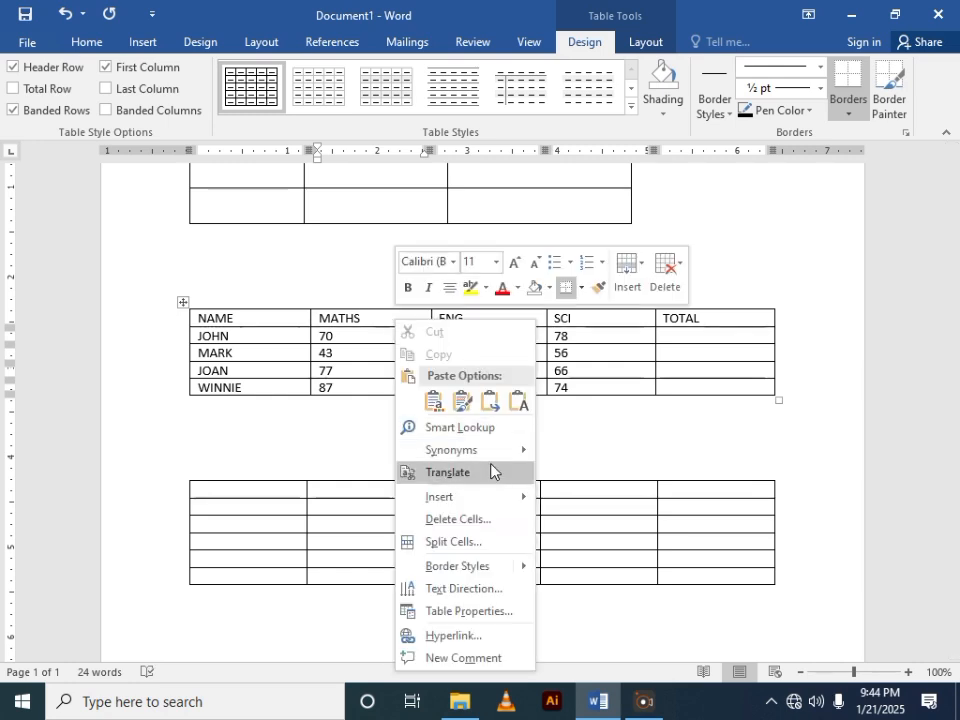
{"action": "mouse_move", "coordinate": [491, 497]}
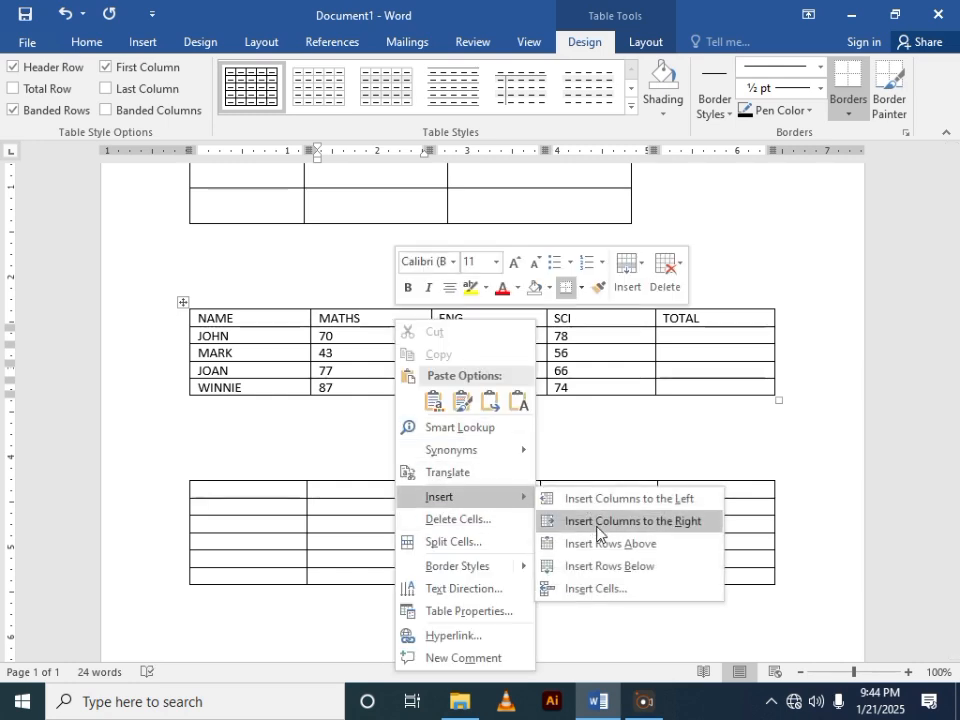
{"action": "left_click", "coordinate": [597, 545]}
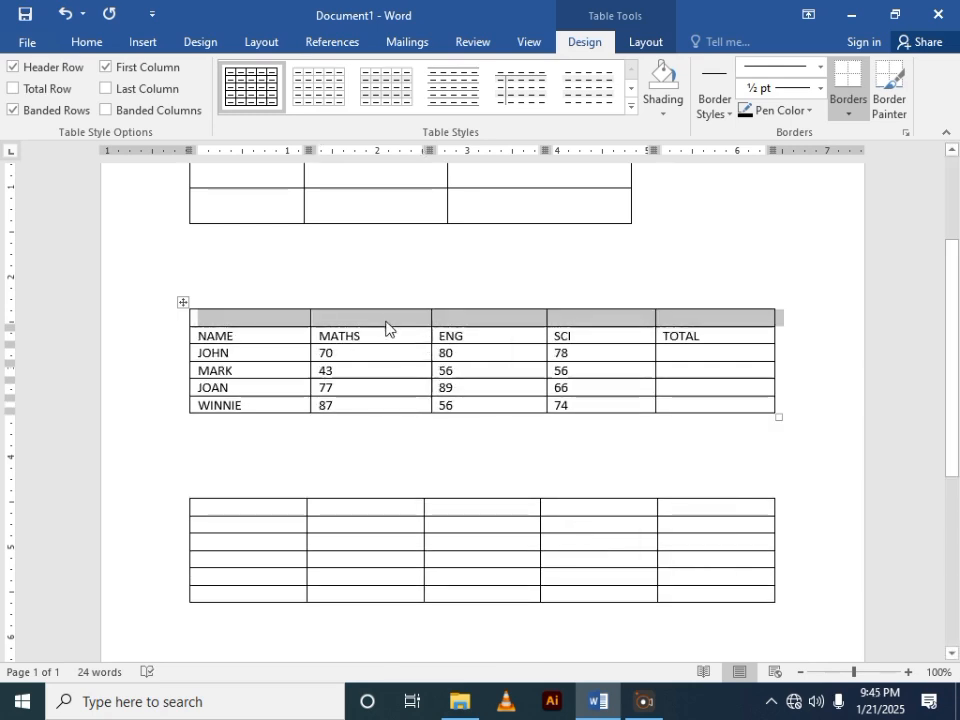
Merge all five cells of the second table's empty top row into a single cell.
{"action": "left_click", "coordinate": [384, 319]}
{"action": "left_click", "coordinate": [336, 321]}
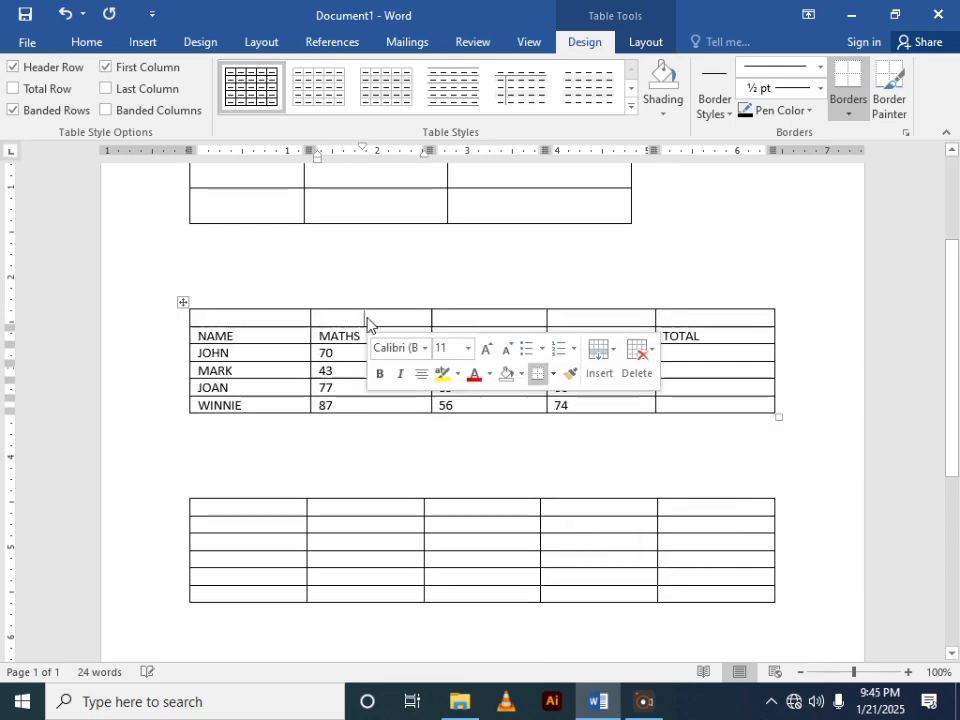
{"action": "left_click", "coordinate": [337, 316]}
{"action": "double_click", "coordinate": [337, 316]}
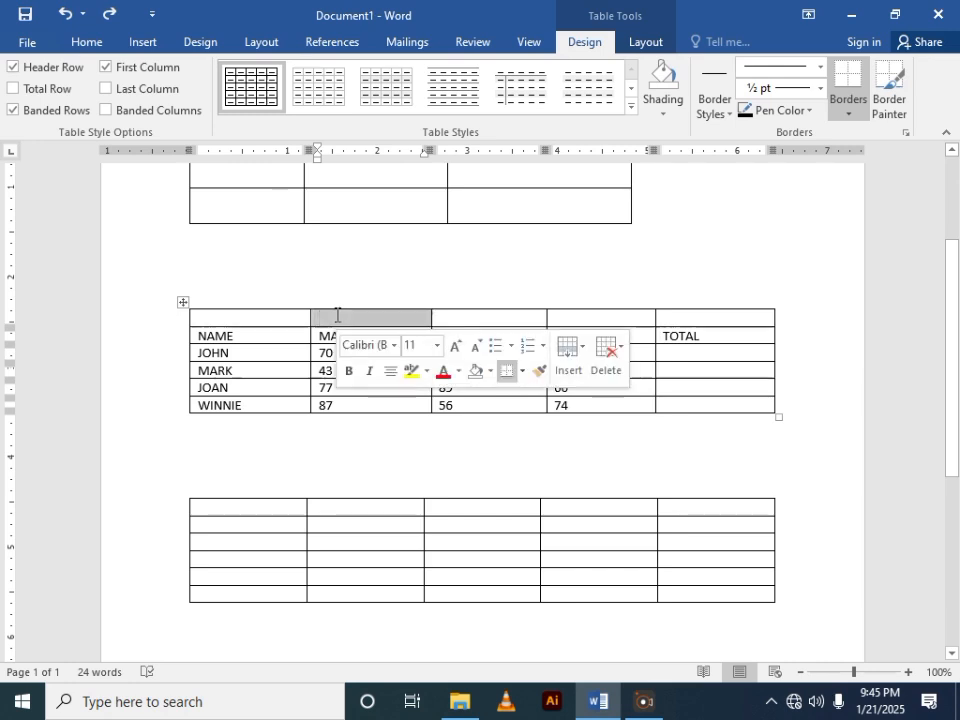
{"action": "left_click", "coordinate": [337, 316]}
{"action": "left_click_drag", "start_coordinate": [253, 316], "coordinate": [416, 317]}
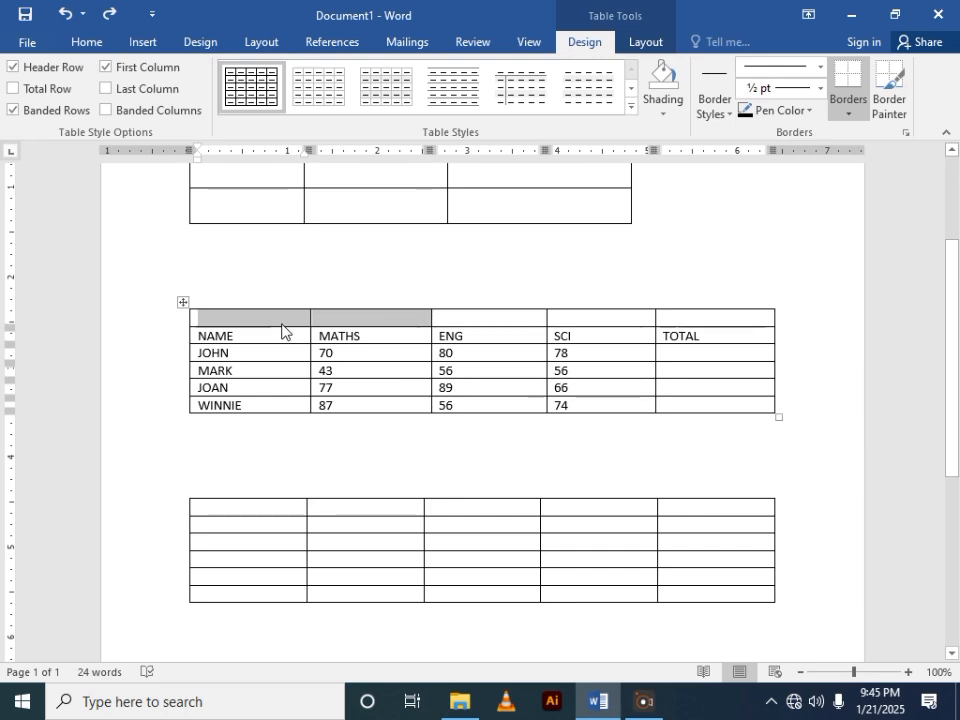
{"action": "left_click", "coordinate": [194, 322]}
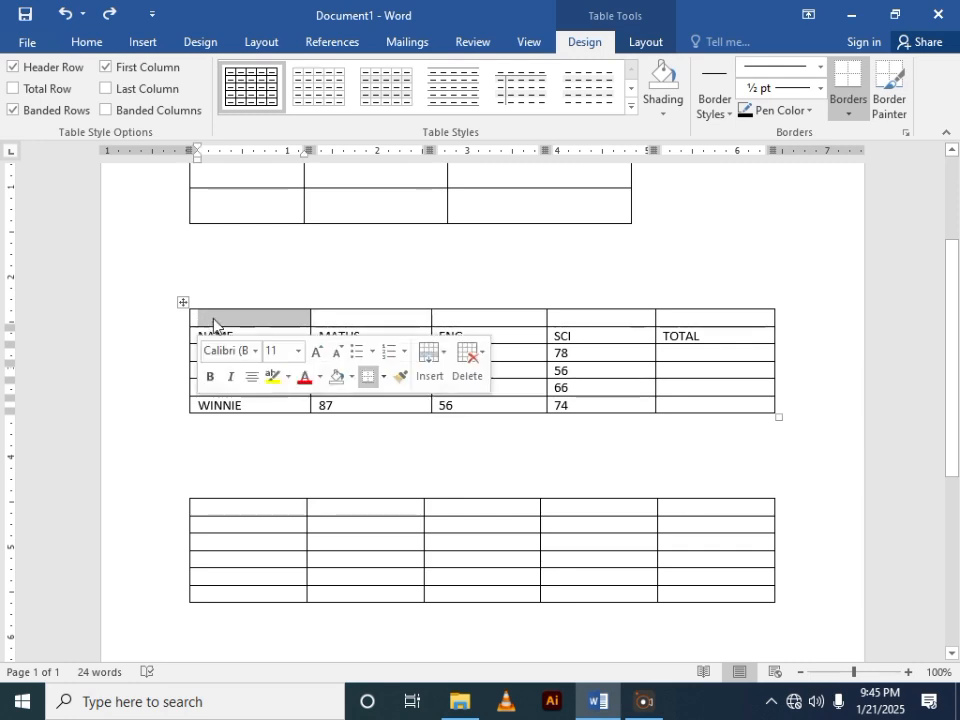
{"action": "left_click", "coordinate": [214, 318]}
{"action": "left_click_drag", "start_coordinate": [215, 318], "coordinate": [688, 326]}
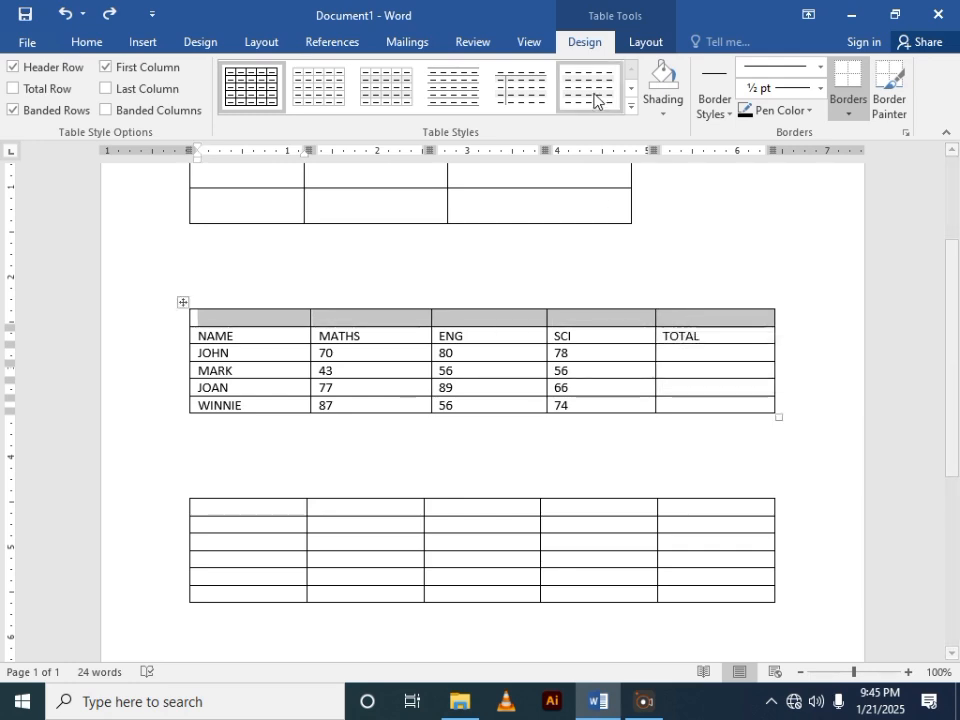
{"action": "left_click", "coordinate": [647, 45]}
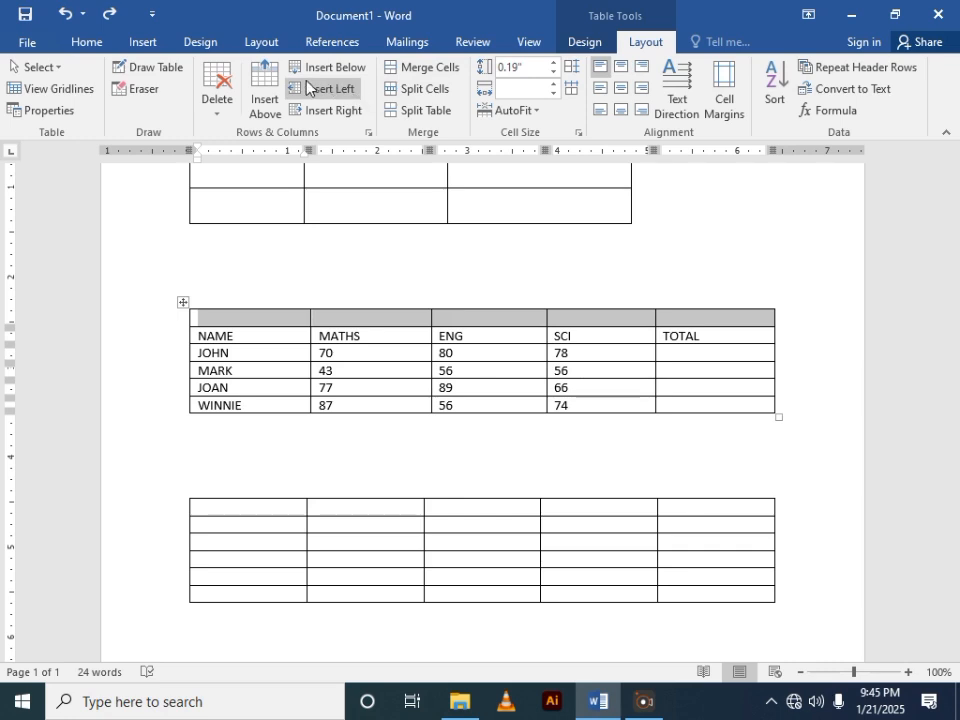
{"action": "left_click", "coordinate": [427, 68]}
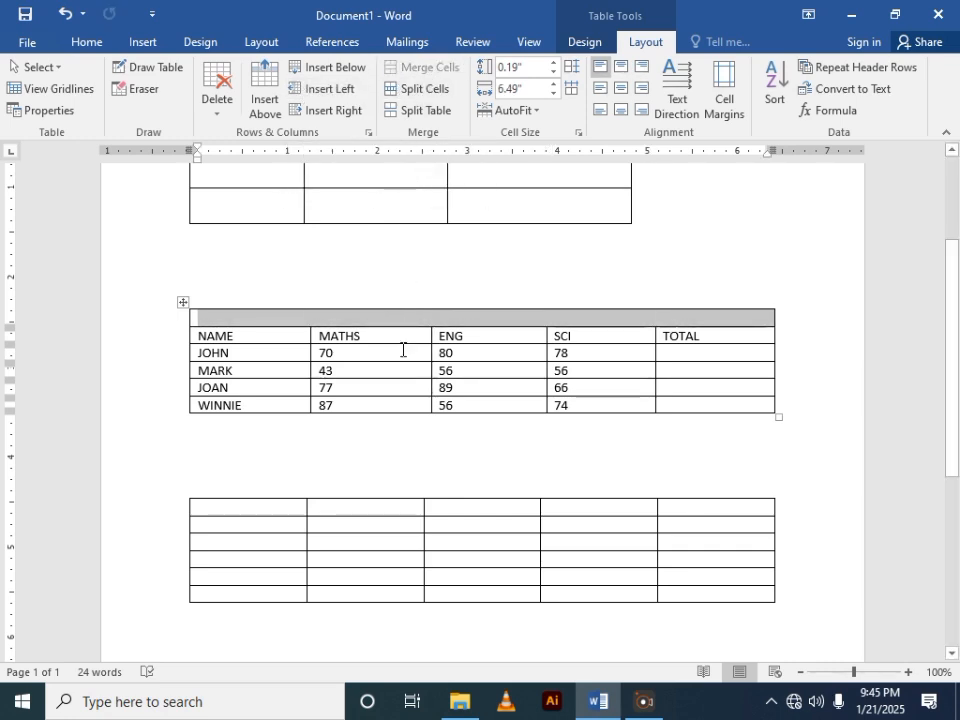
Enter the title CLASS MARKSHEET in the merged top row of the second table.
{"action": "key", "text": "Left"}
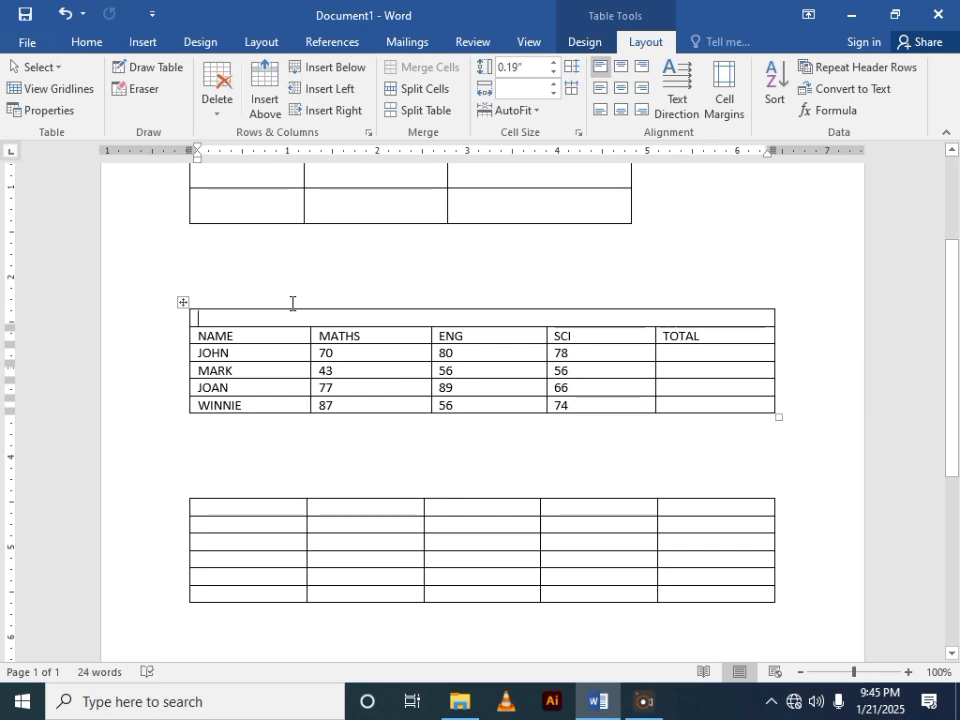
{"action": "type", "text": "CLASS"}
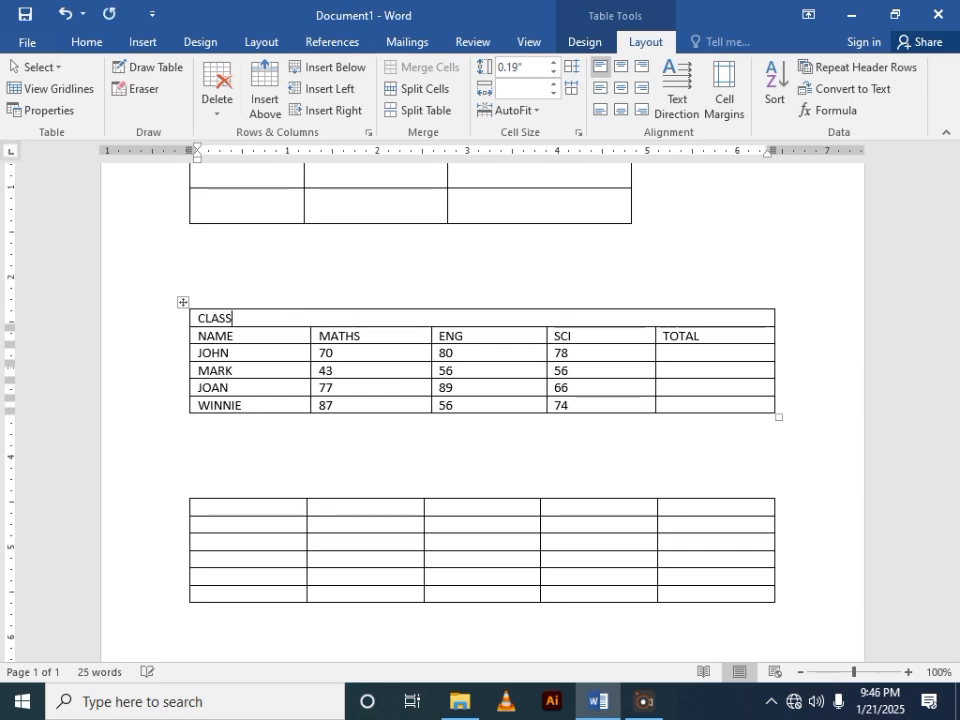
{"action": "type", "text": " MARKSHEET"}
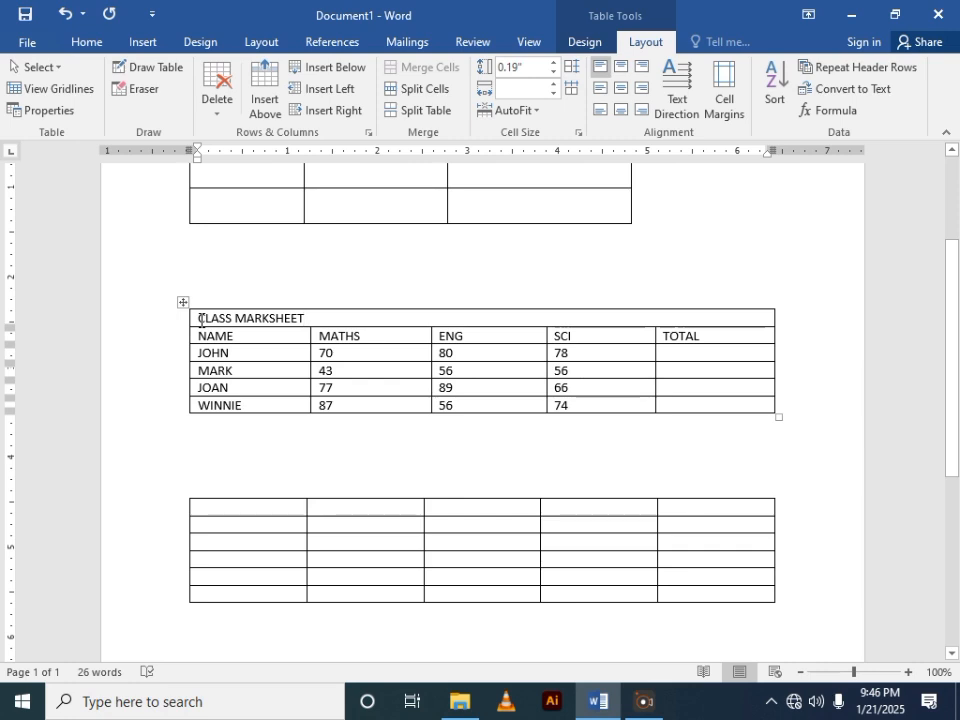
Center the CLASS MARKSHEET title horizontally and vertically in its cell and make it bold.
{"action": "left_click_drag", "start_coordinate": [197, 318], "coordinate": [308, 322]}
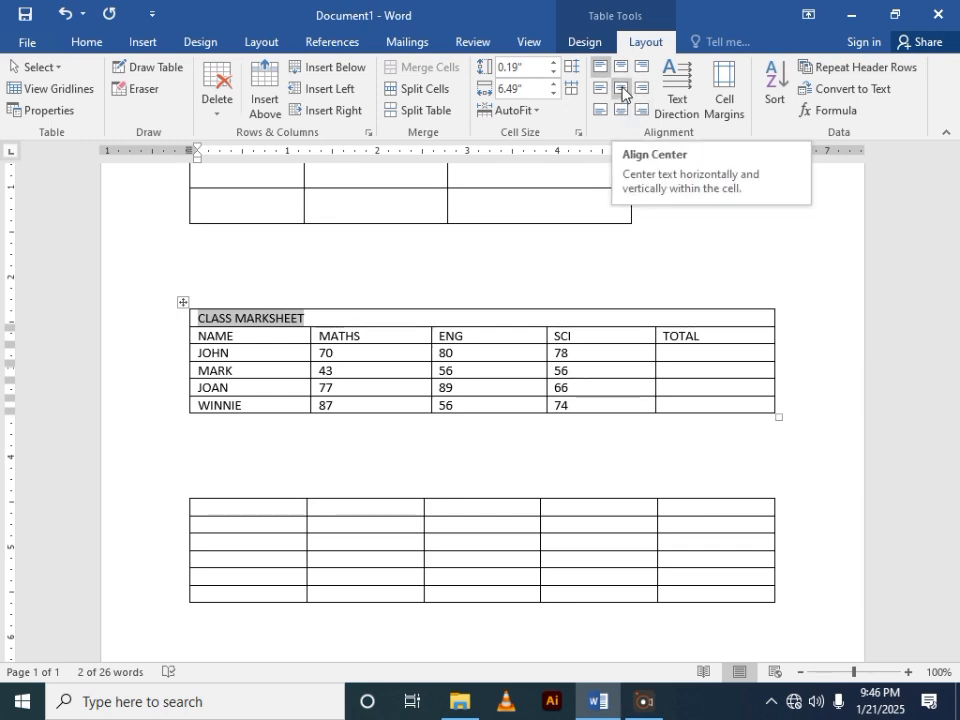
{"action": "left_click", "coordinate": [622, 94]}
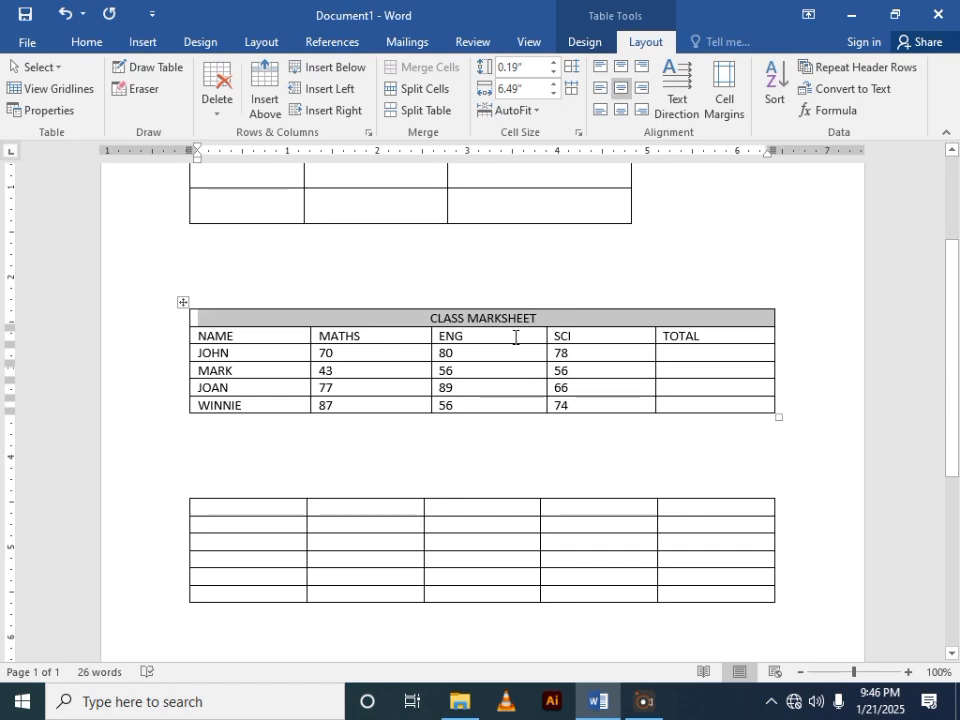
{"action": "left_click", "coordinate": [514, 336]}
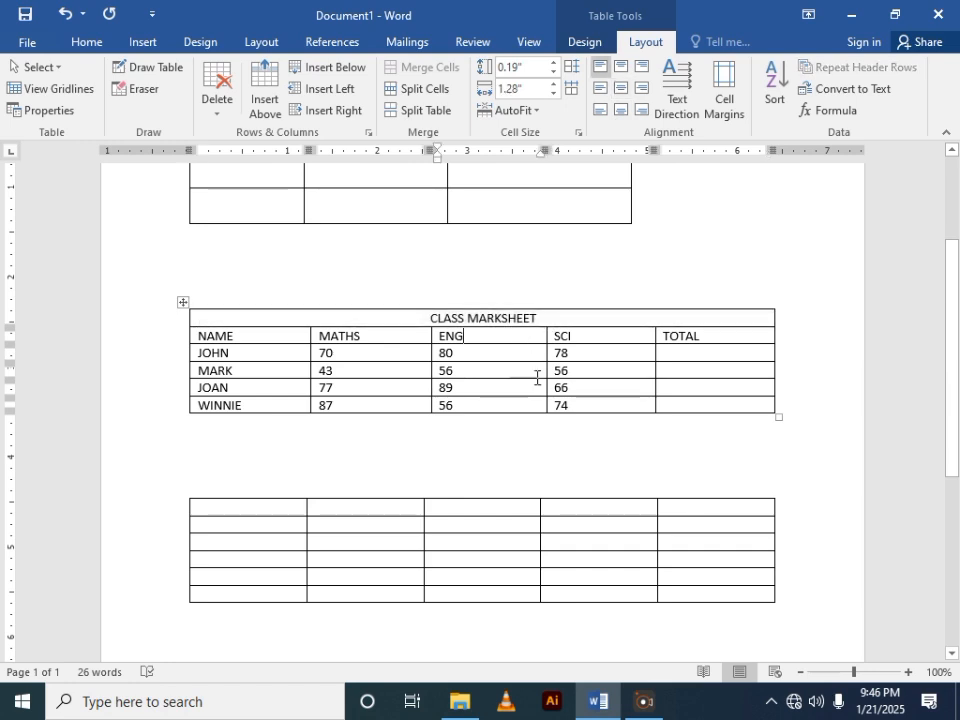
{"action": "triple_click", "coordinate": [484, 318]}
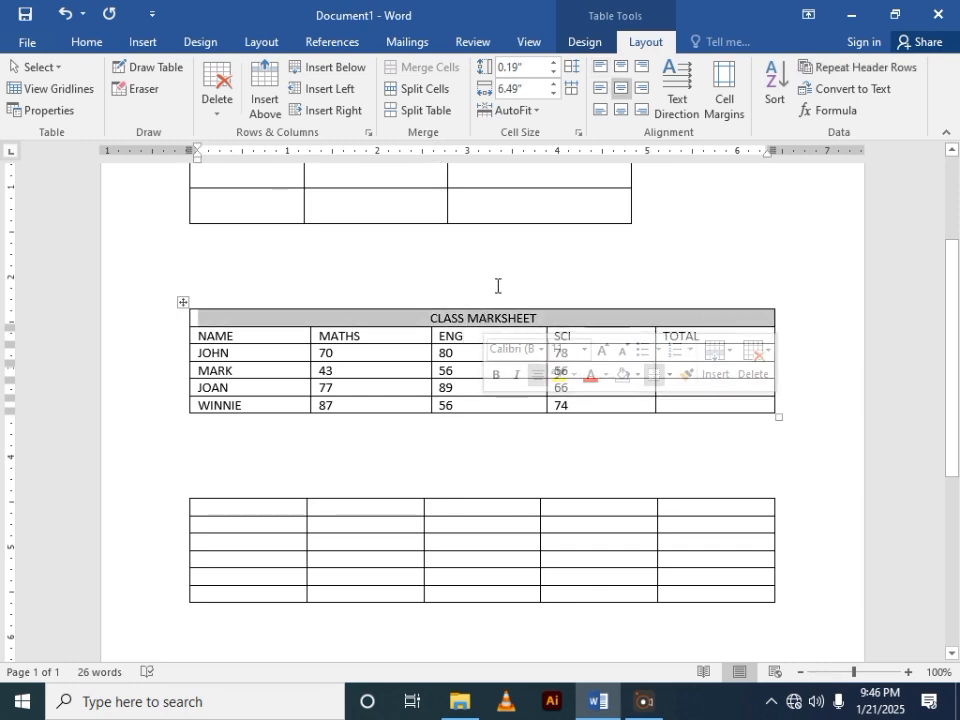
{"action": "left_click", "coordinate": [497, 377]}
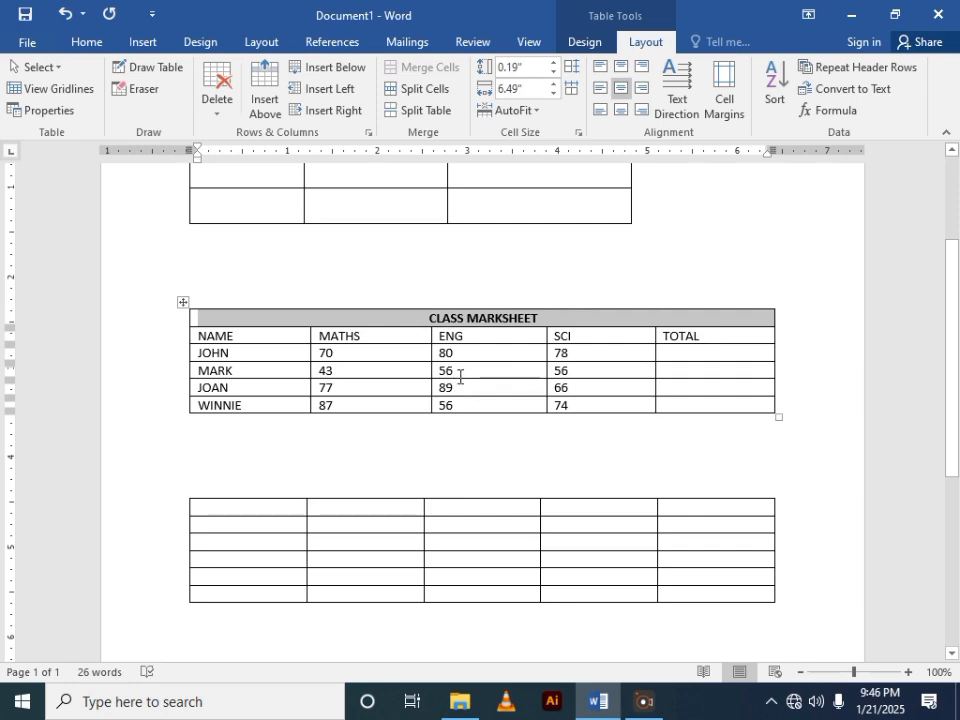
Calculate the first student's TOTAL in the CLASS MARKSHEET table with the formula =SUM(LEFT).
{"action": "scroll", "coordinate": [456, 368], "scroll_direction": "down", "scroll_amount": 2}
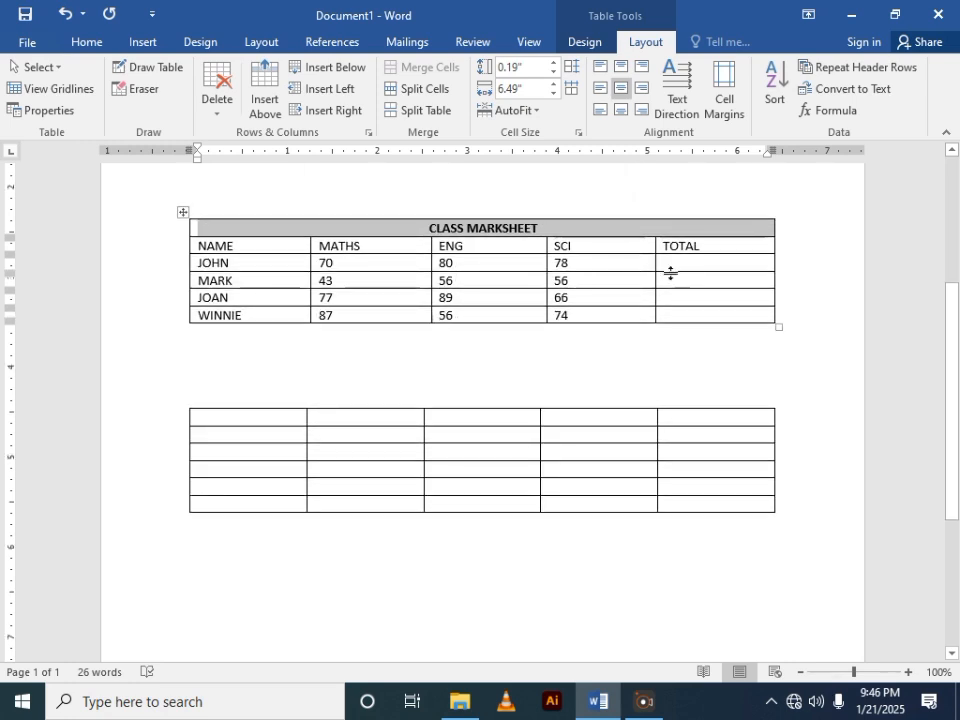
{"action": "left_click", "coordinate": [670, 265]}
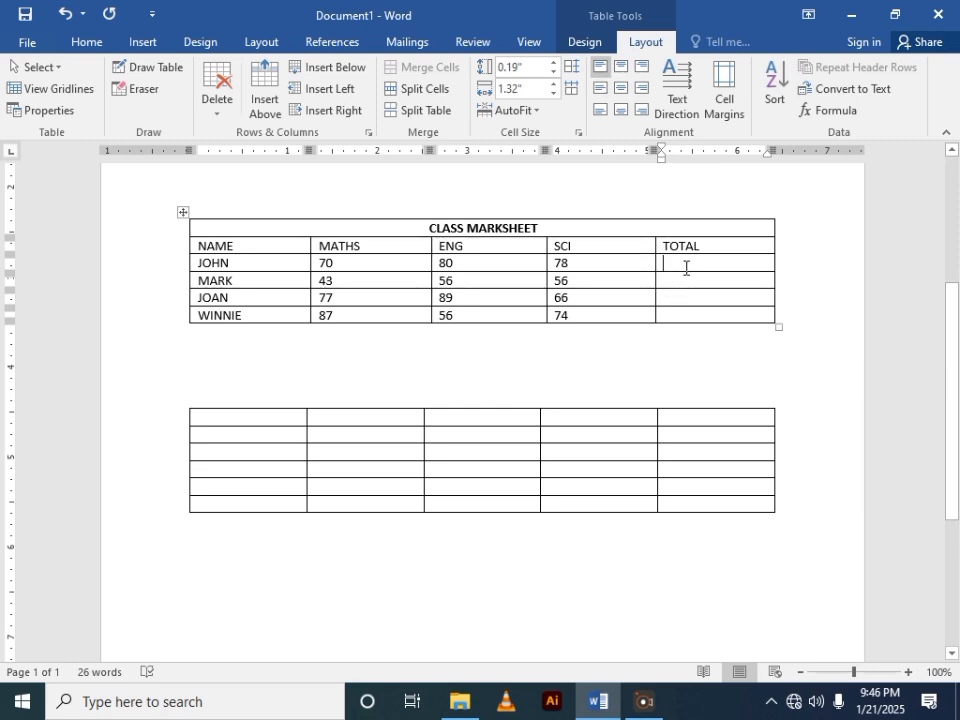
{"action": "left_click", "coordinate": [826, 111]}
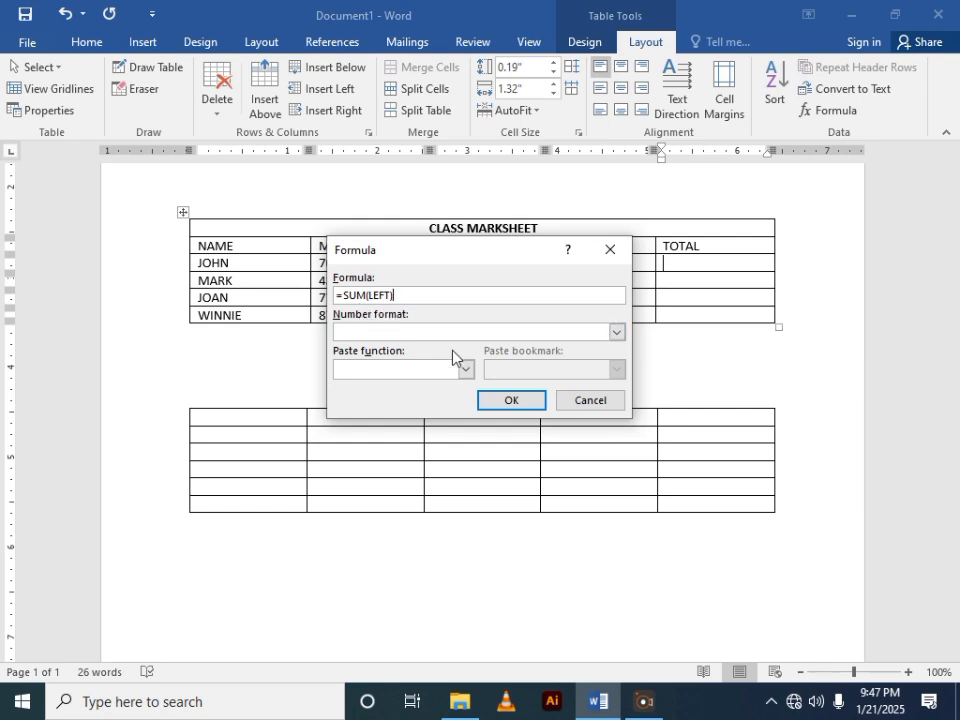
{"action": "left_click", "coordinate": [515, 399]}
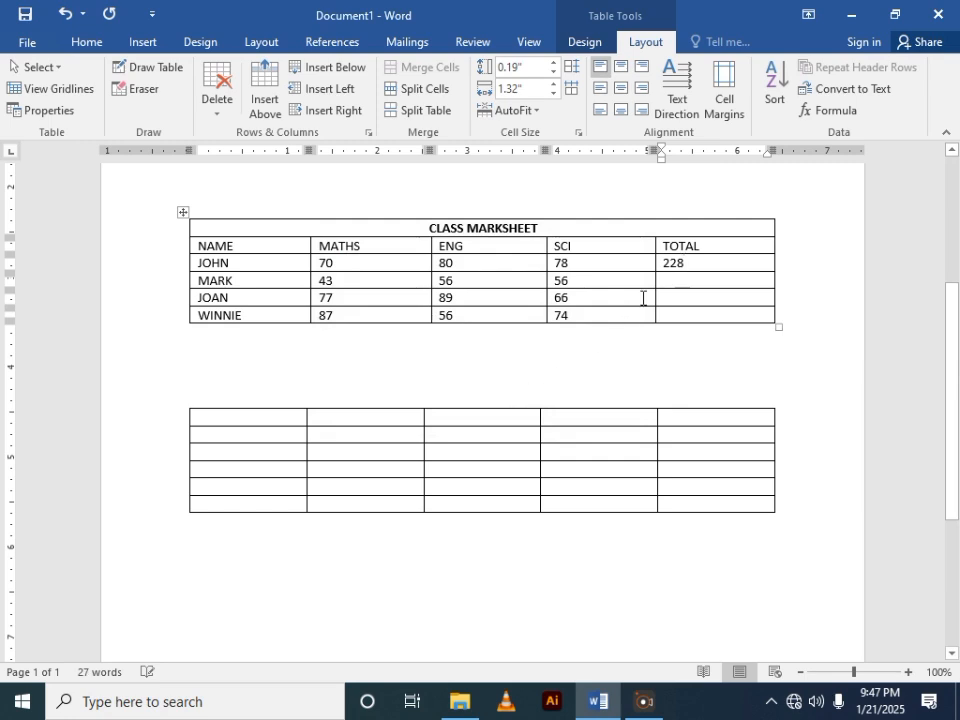
Calculate the second student's TOTAL in the marksheet, changing the proposed formula to =SUM(LEFT).
{"action": "left_click", "coordinate": [679, 284]}
{"action": "left_click", "coordinate": [838, 112]}
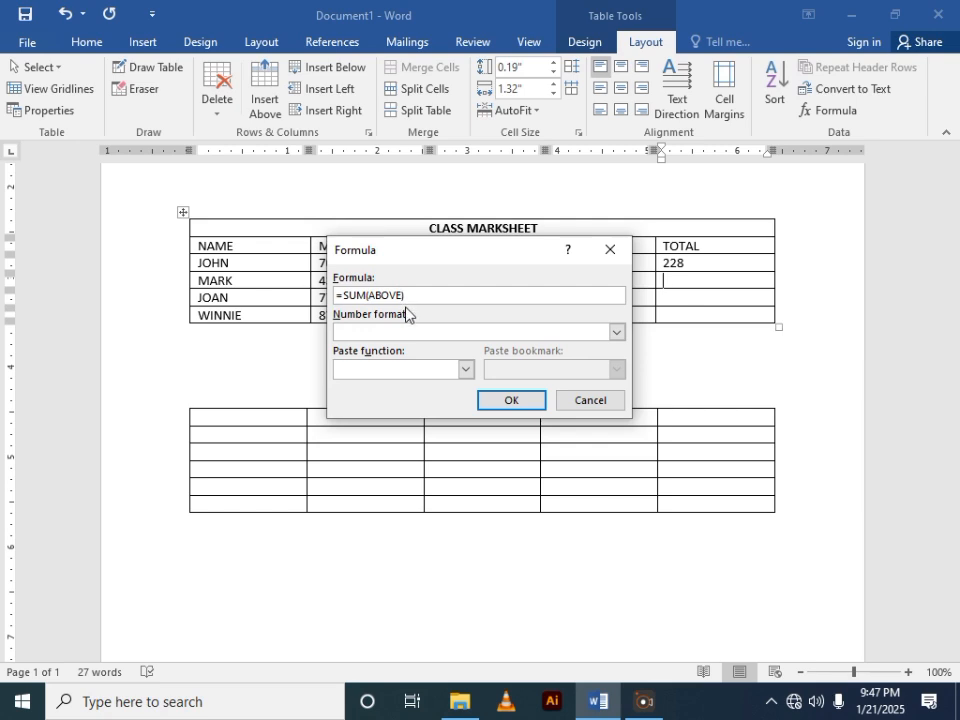
{"action": "key", "text": "BackSpace"}
{"action": "key", "text": "BackSpace"}
{"action": "type", "text": "LEFT"}
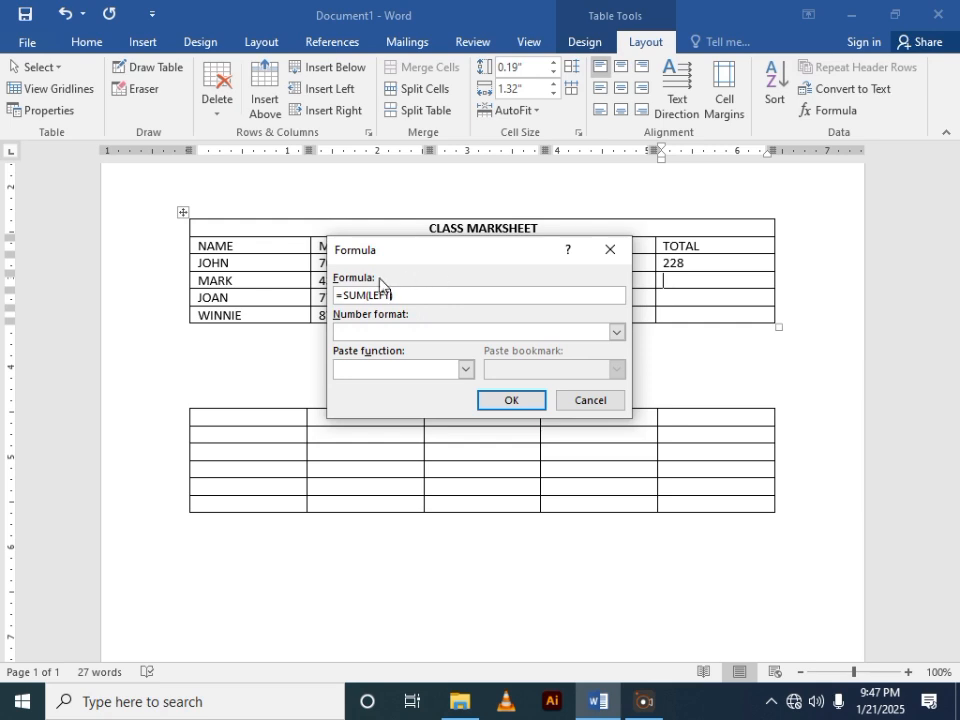
{"action": "left_click", "coordinate": [510, 404]}
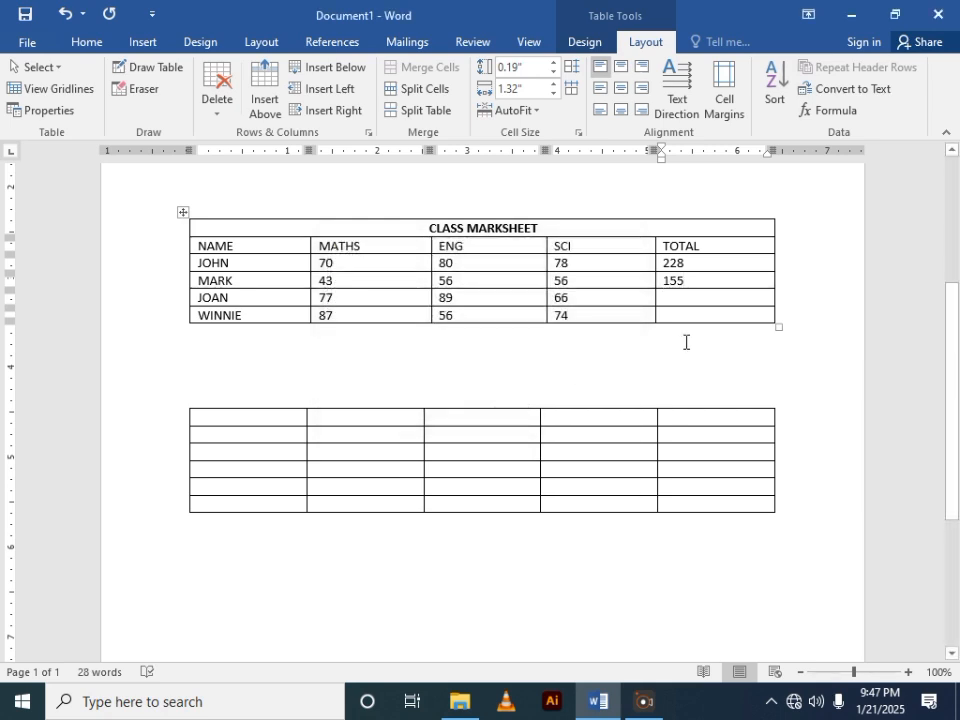
Calculate the third student's TOTAL in the marksheet, changing the proposed formula to =SUM(LEFT).
{"action": "left_click", "coordinate": [679, 299]}
{"action": "left_click", "coordinate": [803, 115]}
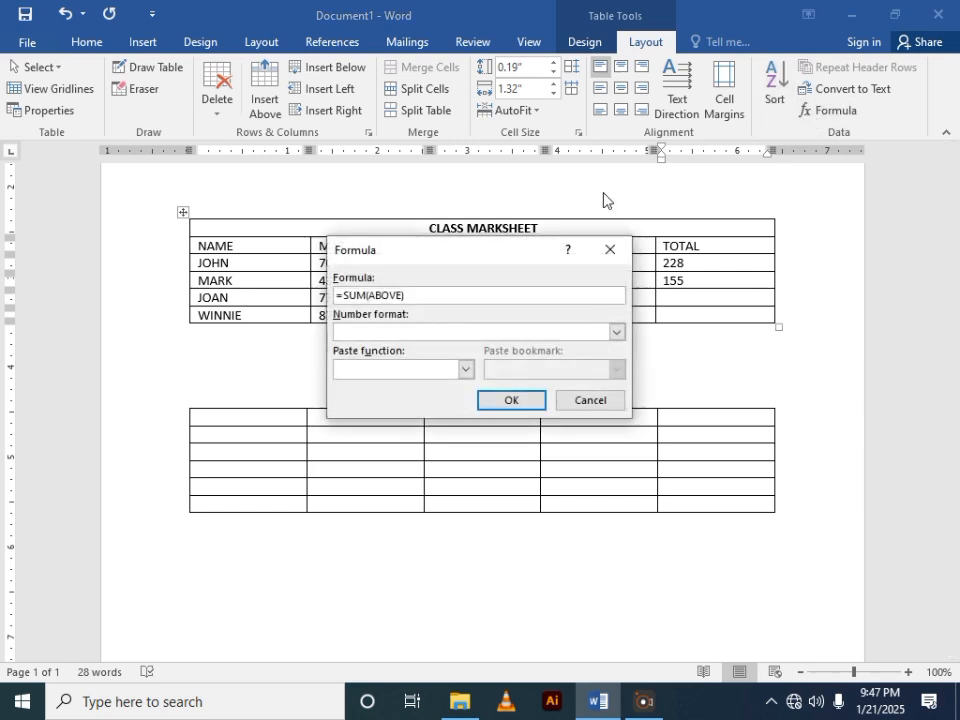
{"action": "double_click", "coordinate": [398, 296]}
{"action": "type", "text": "LEFT)"}
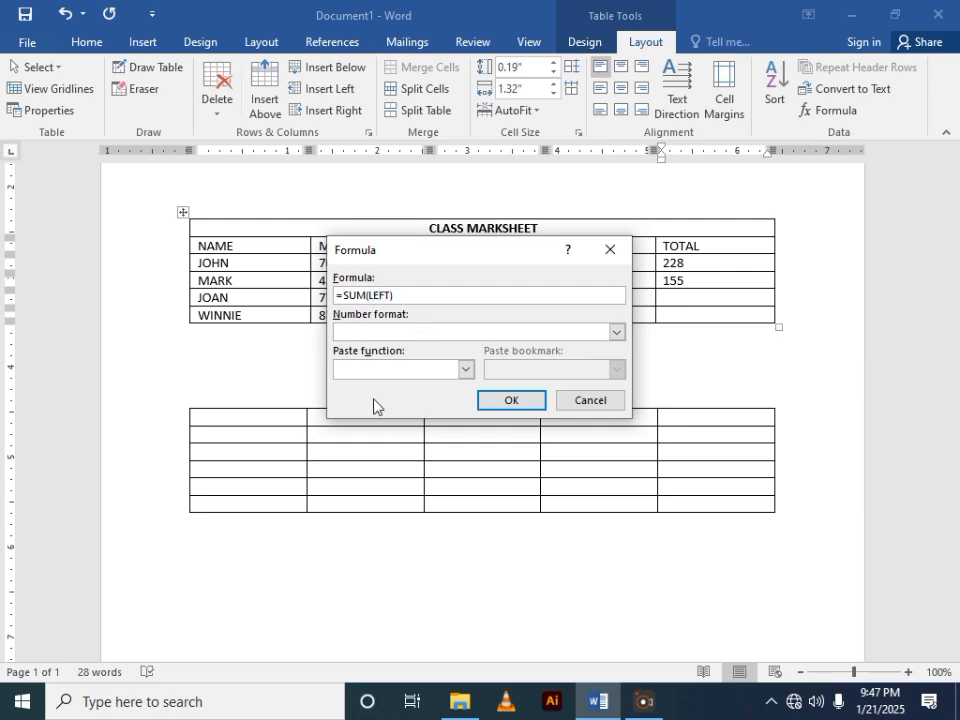
{"action": "left_click", "coordinate": [506, 401]}
Calculate the last student's TOTAL in the marksheet, changing the proposed formula to =SUM(LEFT).
{"action": "left_click", "coordinate": [681, 316]}
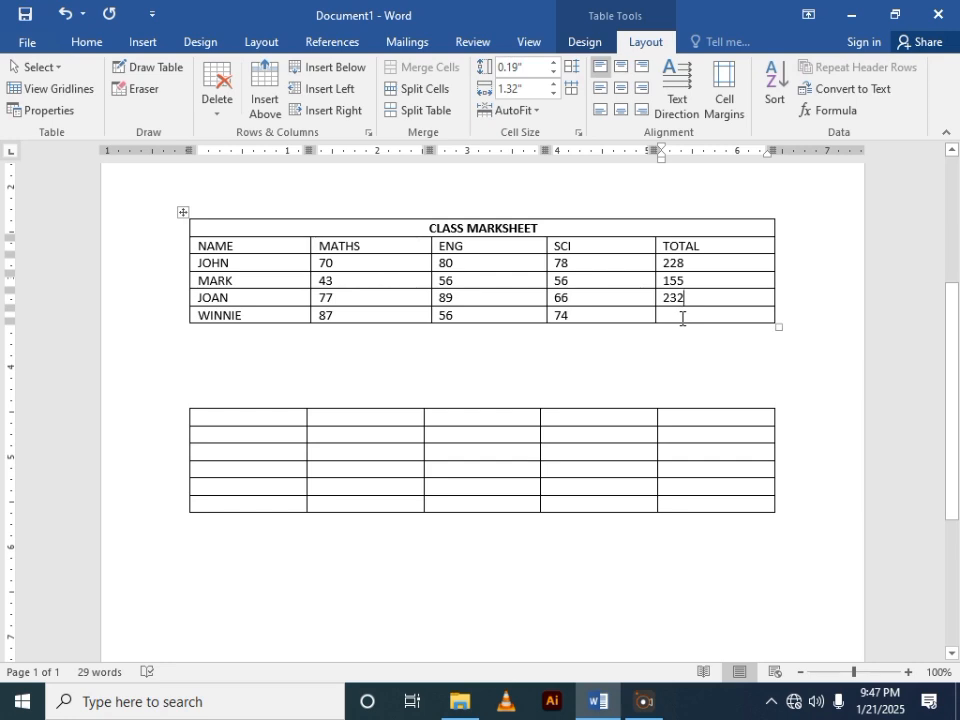
{"action": "left_click", "coordinate": [820, 110]}
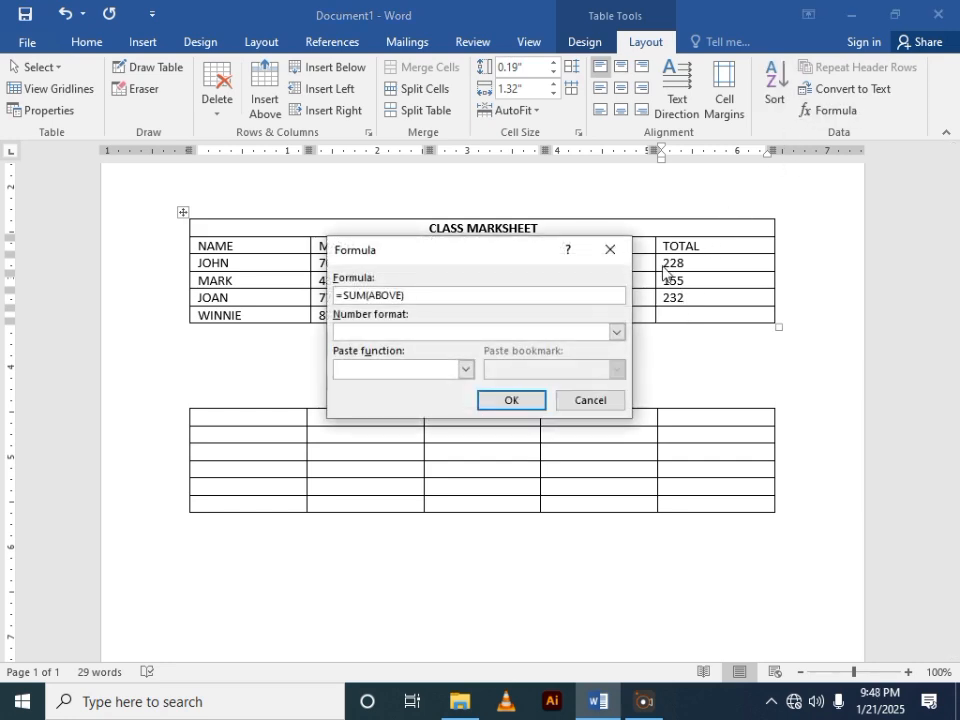
{"action": "left_click_drag", "start_coordinate": [404, 296], "coordinate": [388, 297]}
{"action": "type", "text": "LEFT"}
{"action": "left_click", "coordinate": [516, 400]}
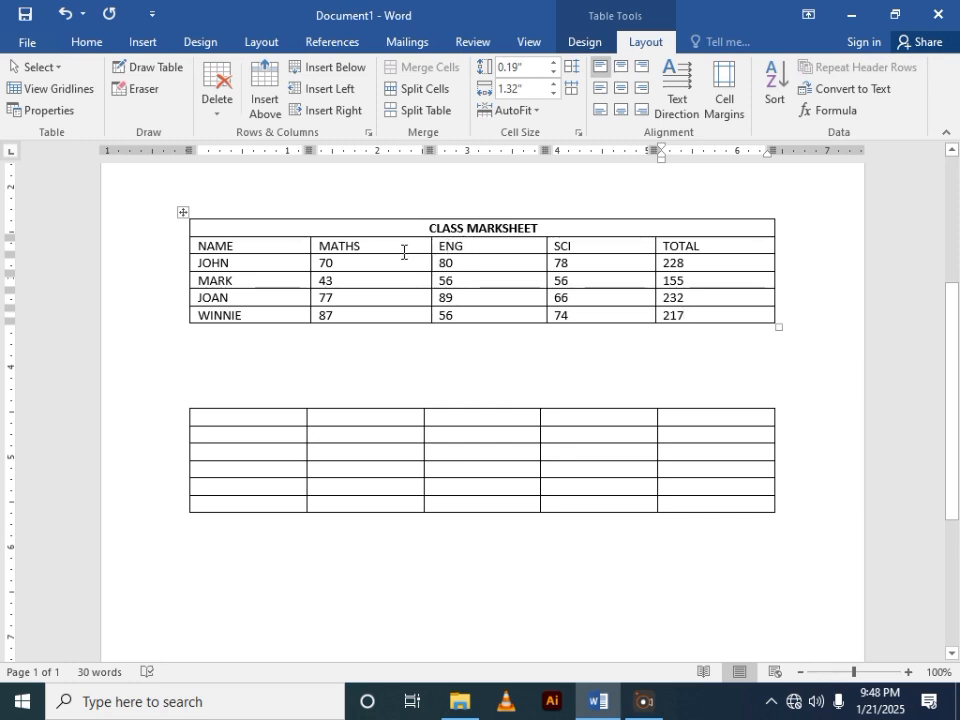
Split the CLASS MARKSHEET table so that the second student's row starts a separate table.
{"action": "left_click", "coordinate": [336, 280]}
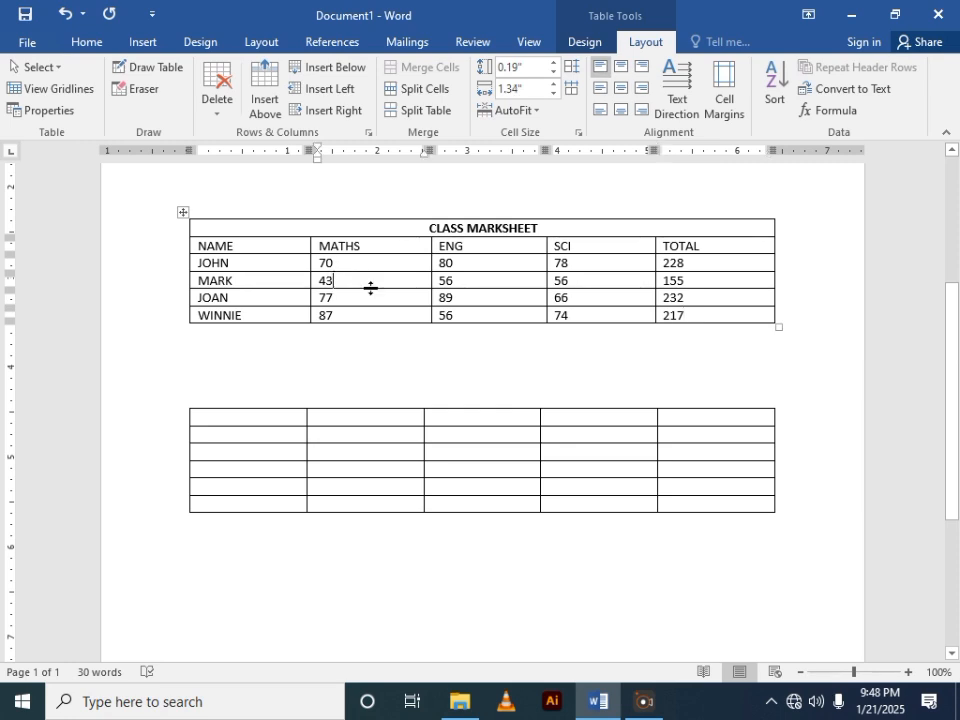
{"action": "left_click", "coordinate": [426, 108]}
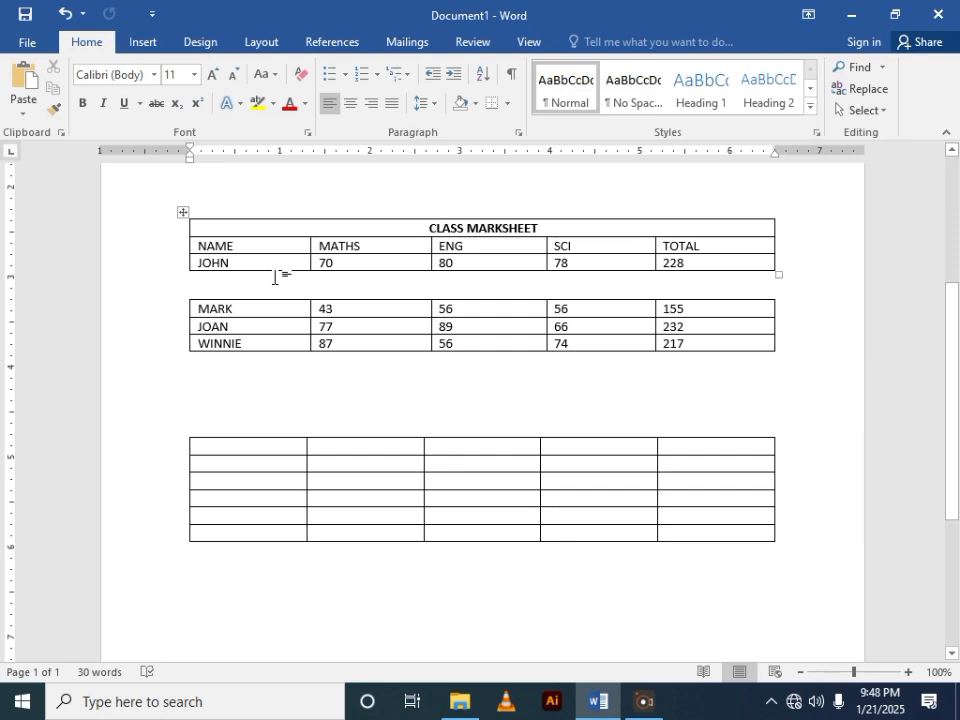
{"action": "left_click", "coordinate": [293, 326]}
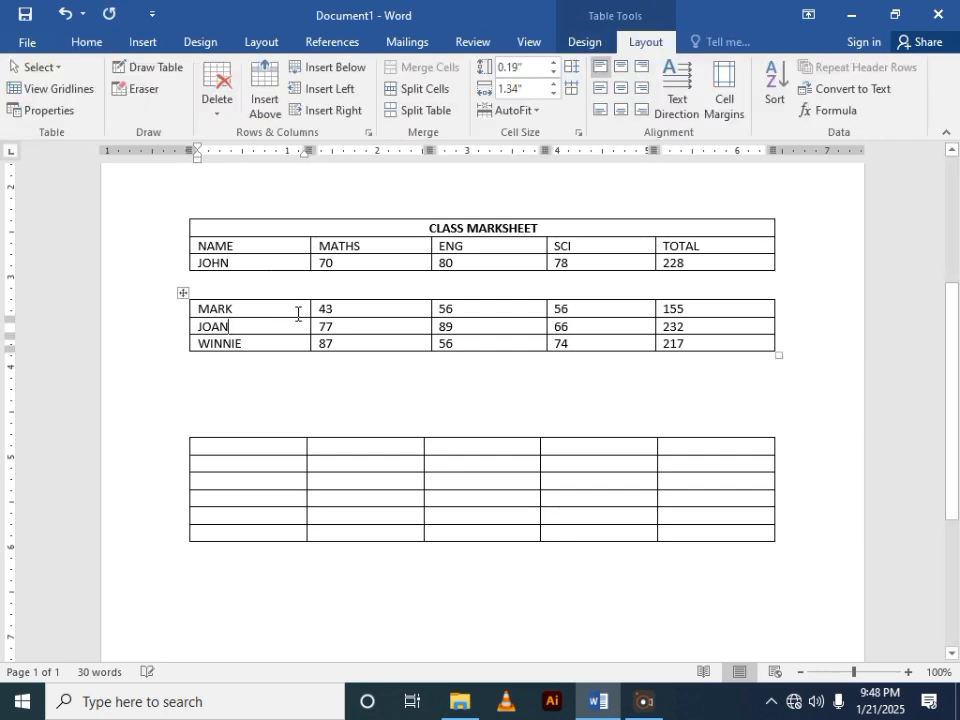
{"action": "left_click", "coordinate": [272, 249]}
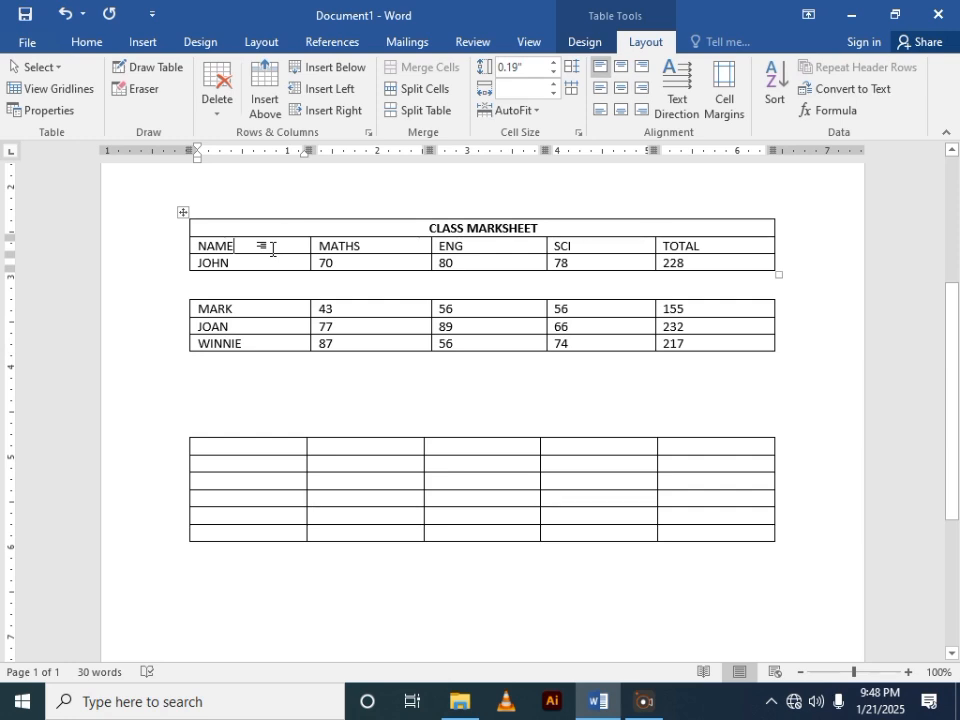